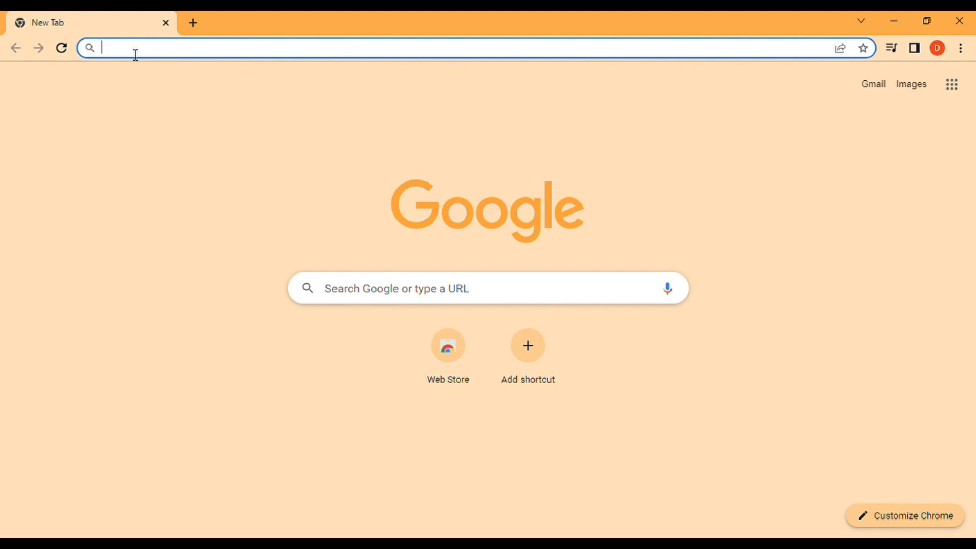
Go to mtskhawahabmuhsin.sch.id/ppdb/ from Chrome's address bar.
type("mts")
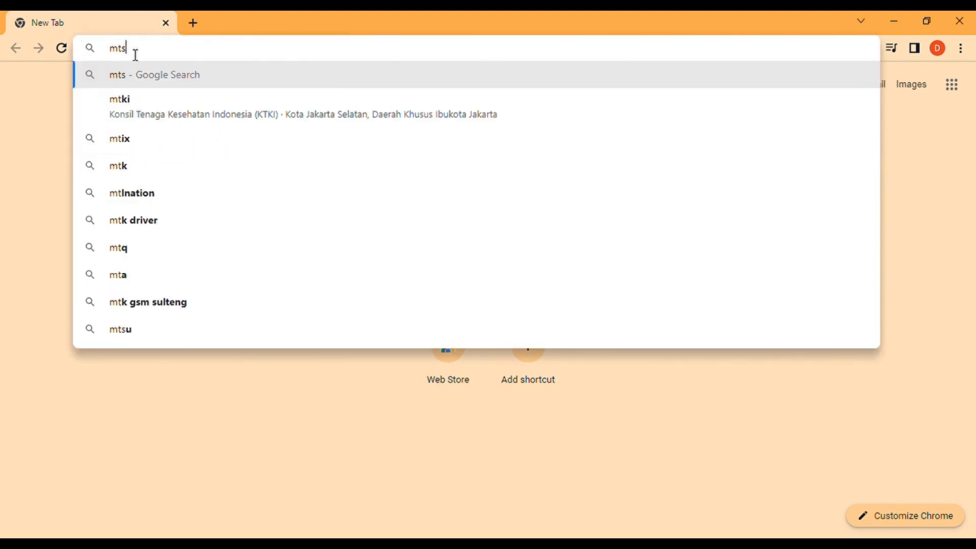
type("khawahab")
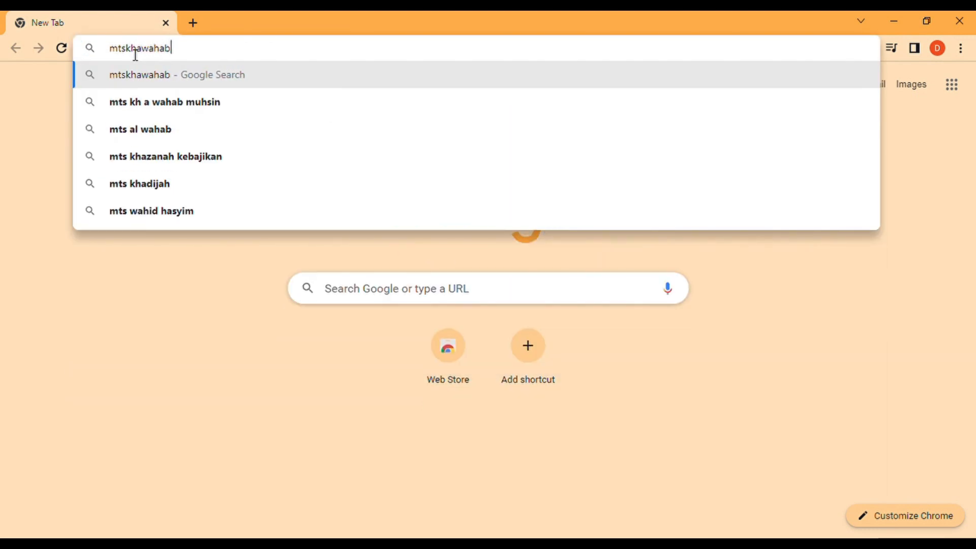
type("muhsin")
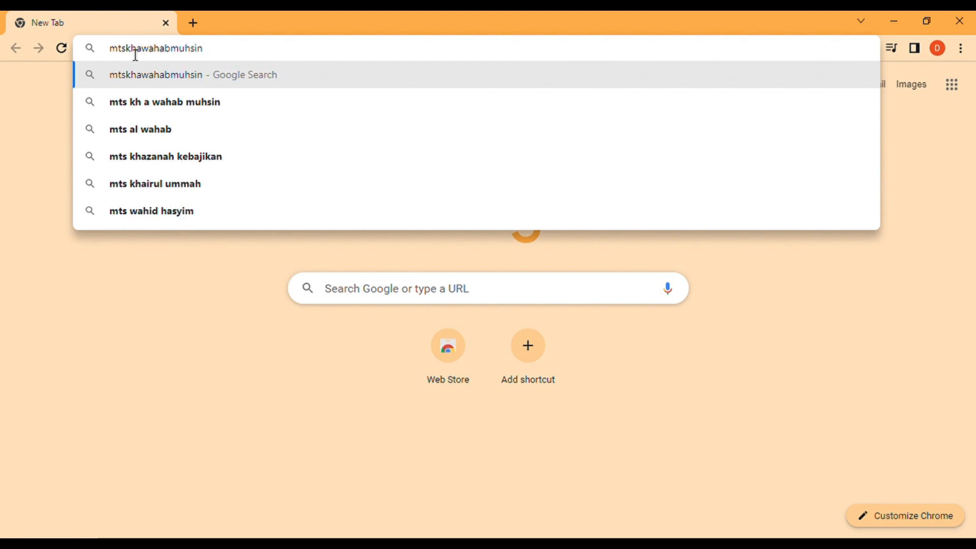
type(".sch")
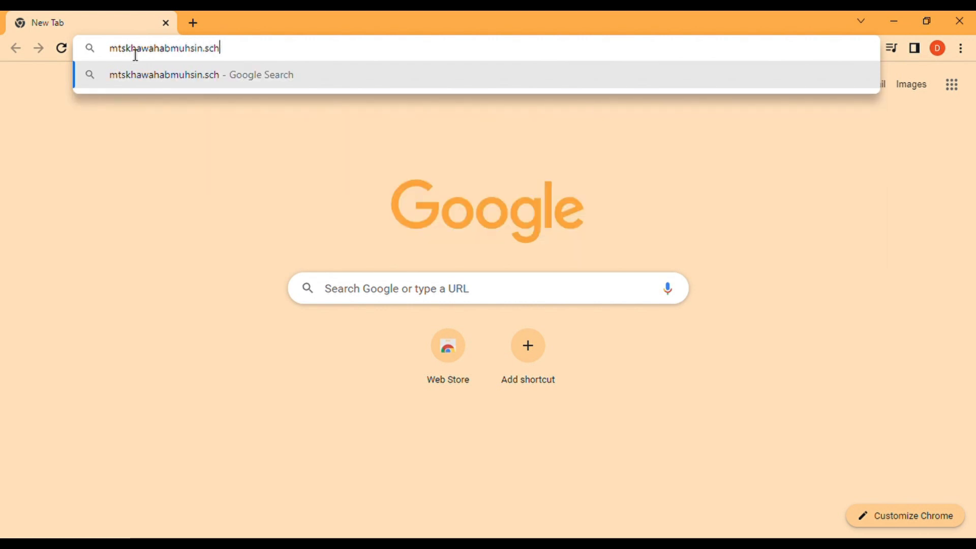
type(".id")
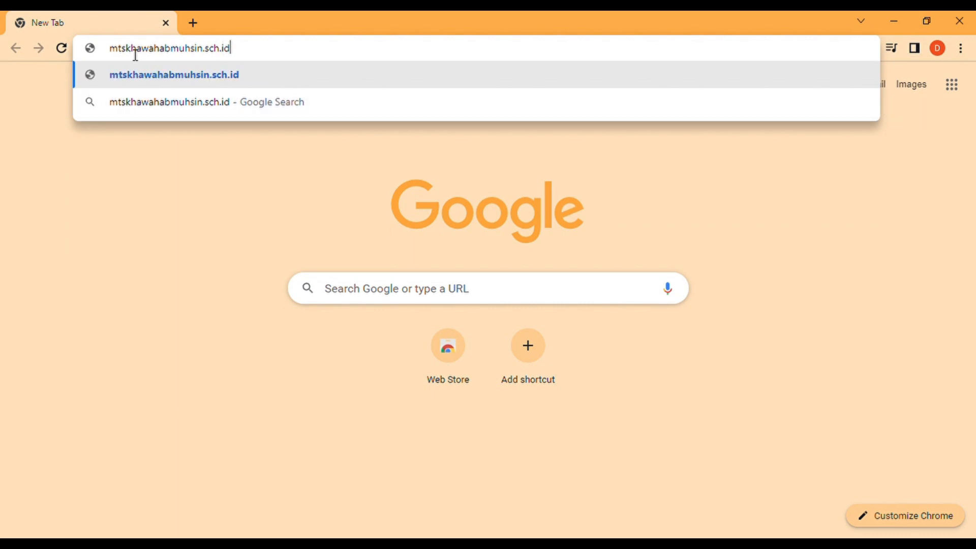
type("/ppdb")
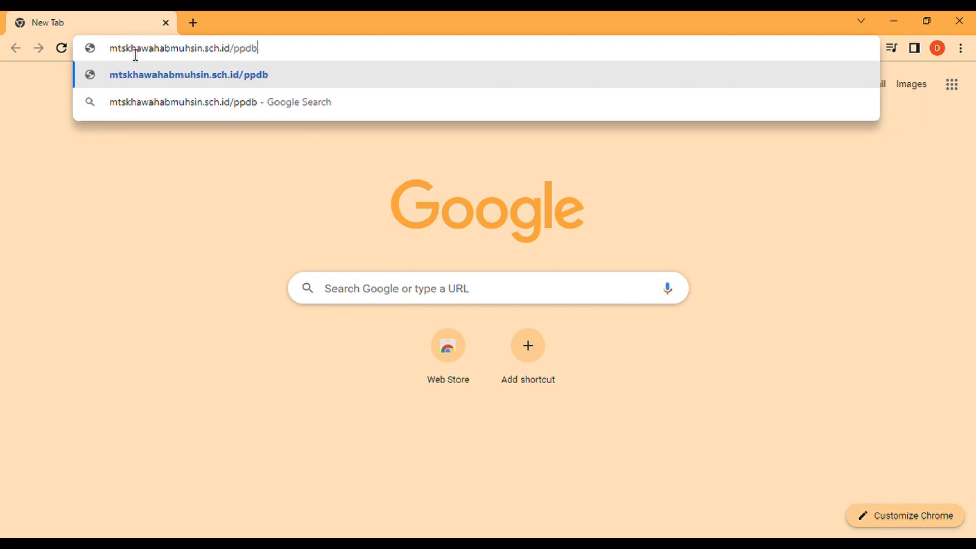
type("/")
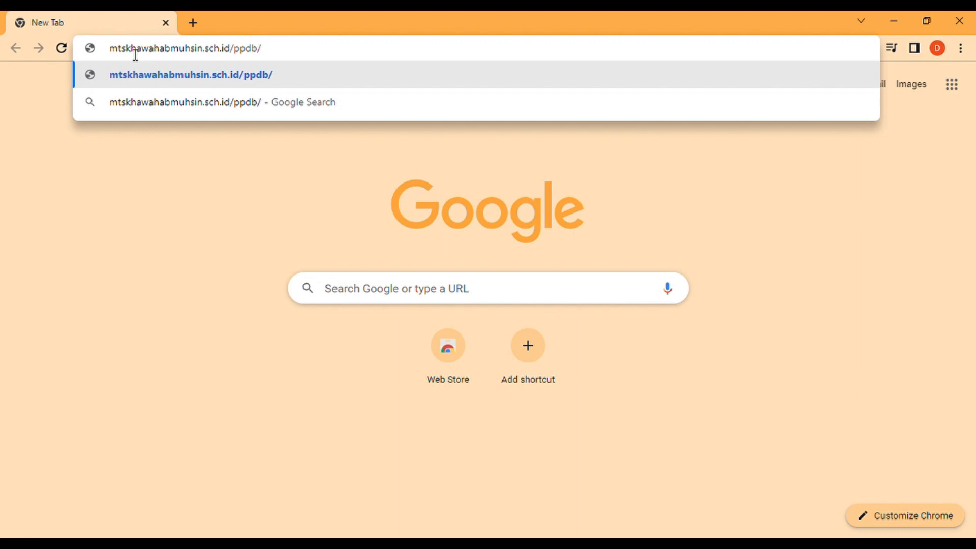
key("Return")
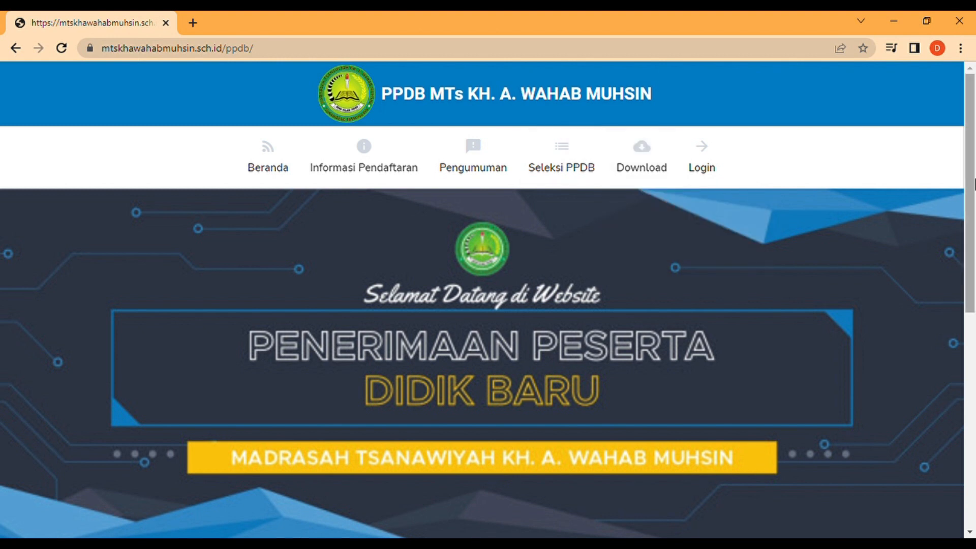
Scroll the home page and choose Daftar Sekarang to reach the sign-up form.
left_click_drag(973, 181, 974, 341)
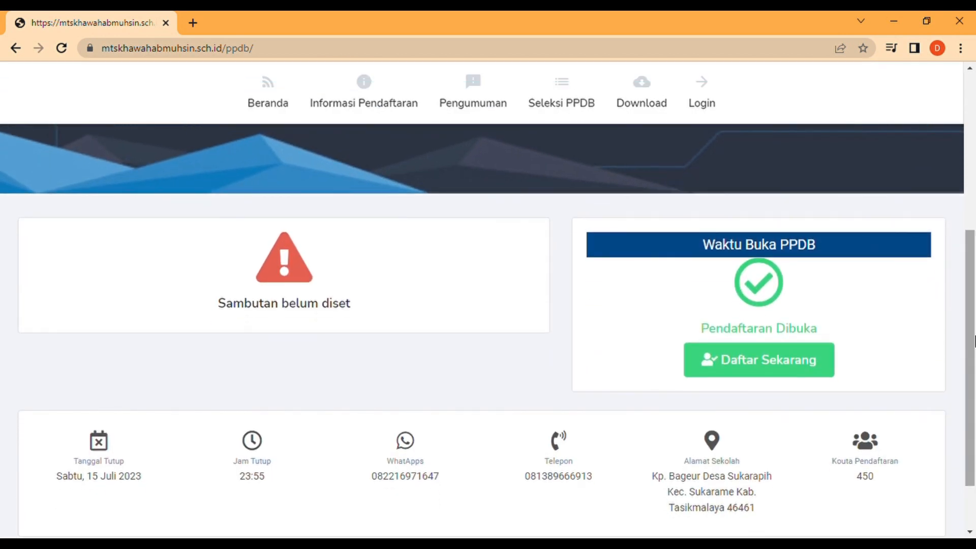
left_click(815, 364)
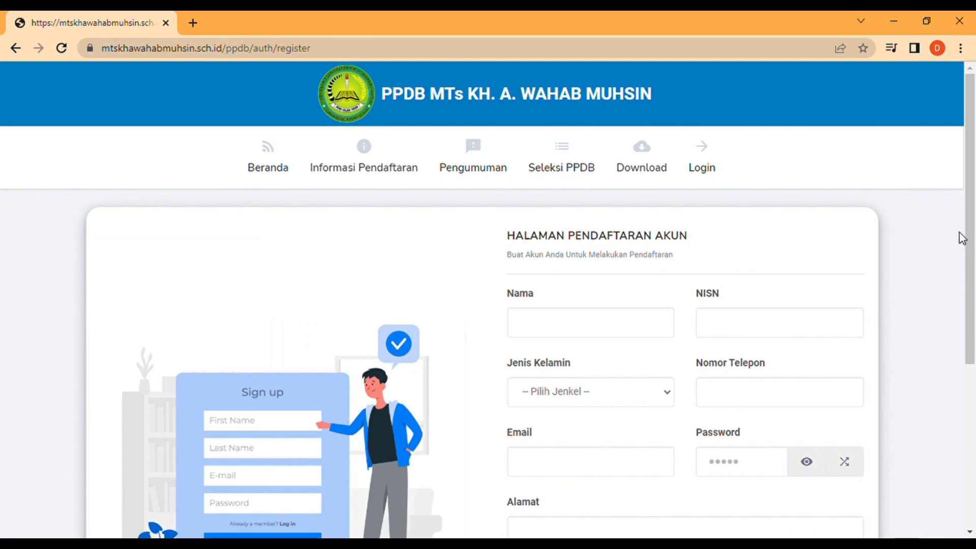
Enter the student's full name, NISN, gender Laki - laki and phone number on the sign-up form.
left_click_drag(972, 221, 975, 286)
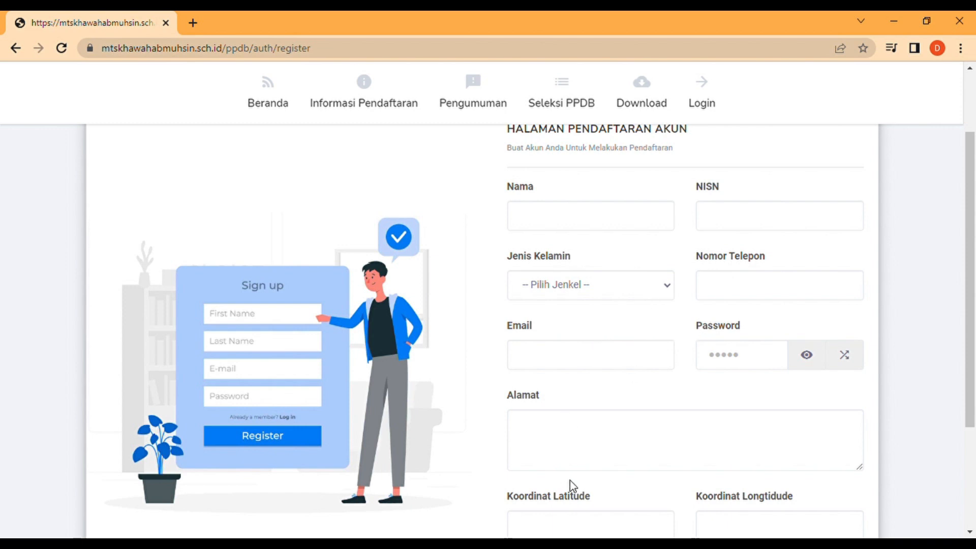
left_click(565, 225)
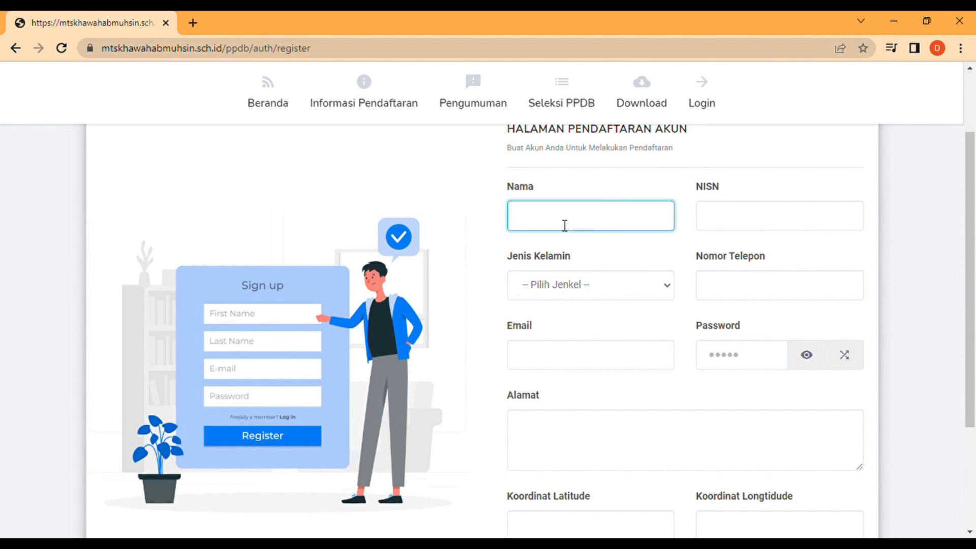
left_click(725, 226)
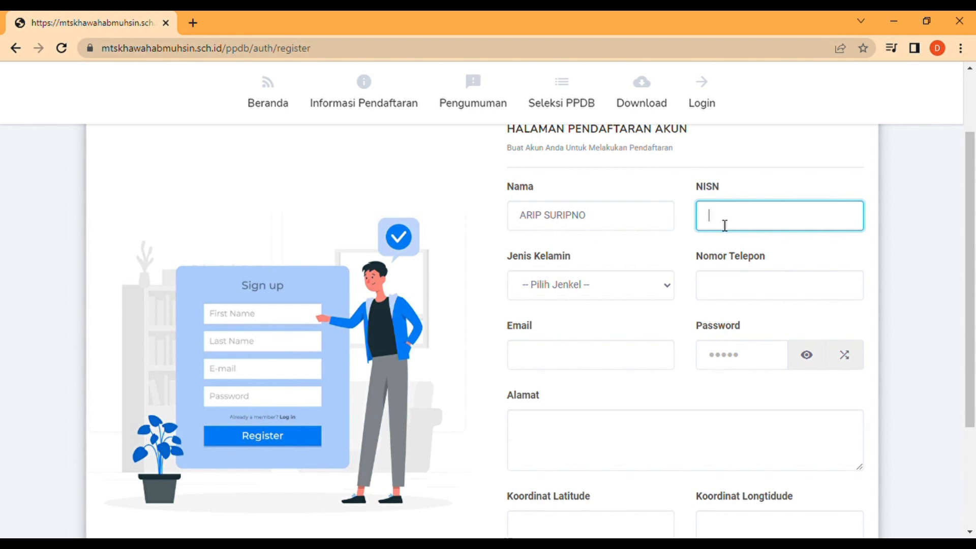
type("00987654321")
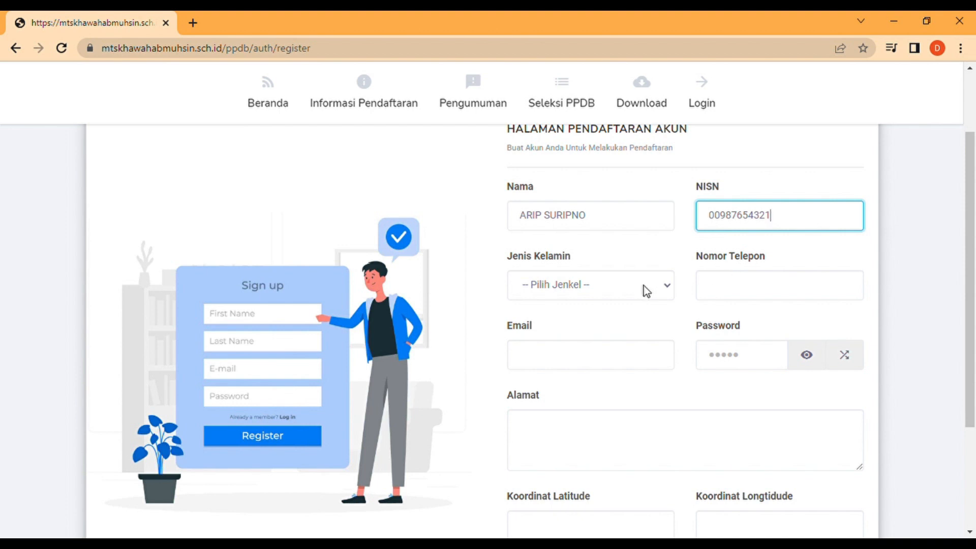
left_click(662, 297)
left_click(591, 321)
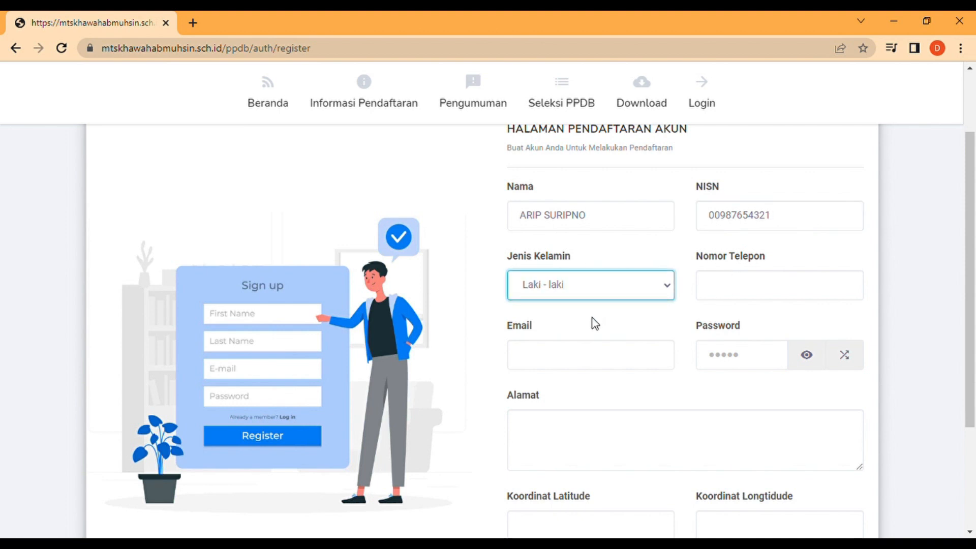
left_click(727, 292)
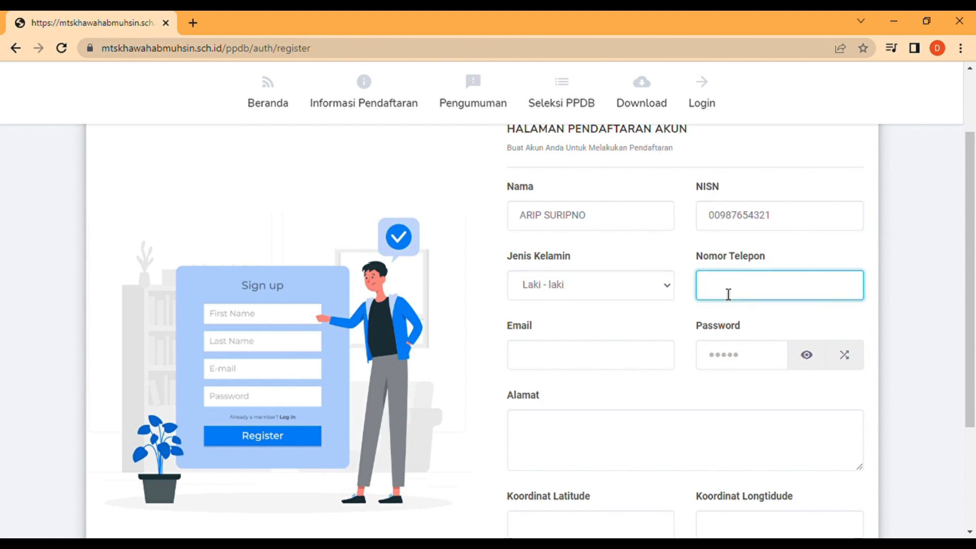
type("08123456789")
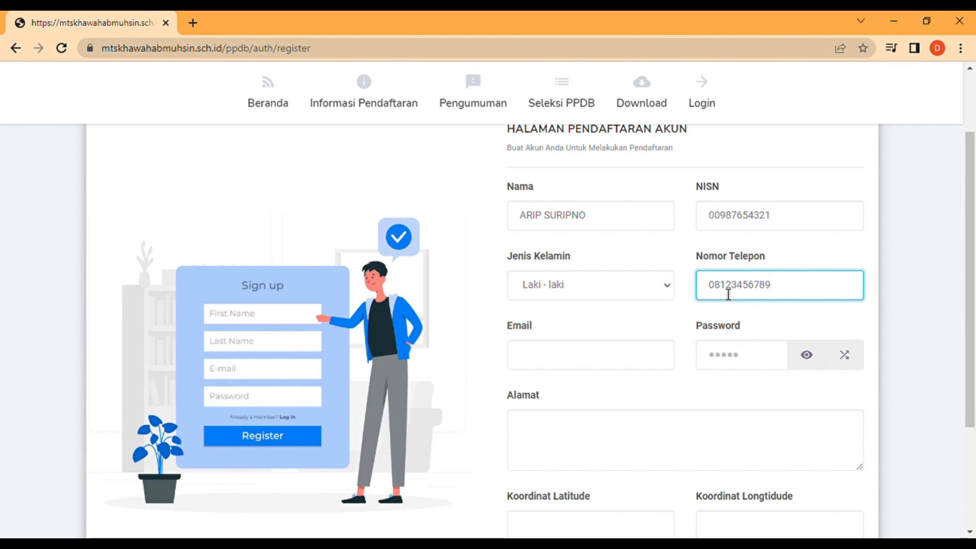
left_click(598, 365)
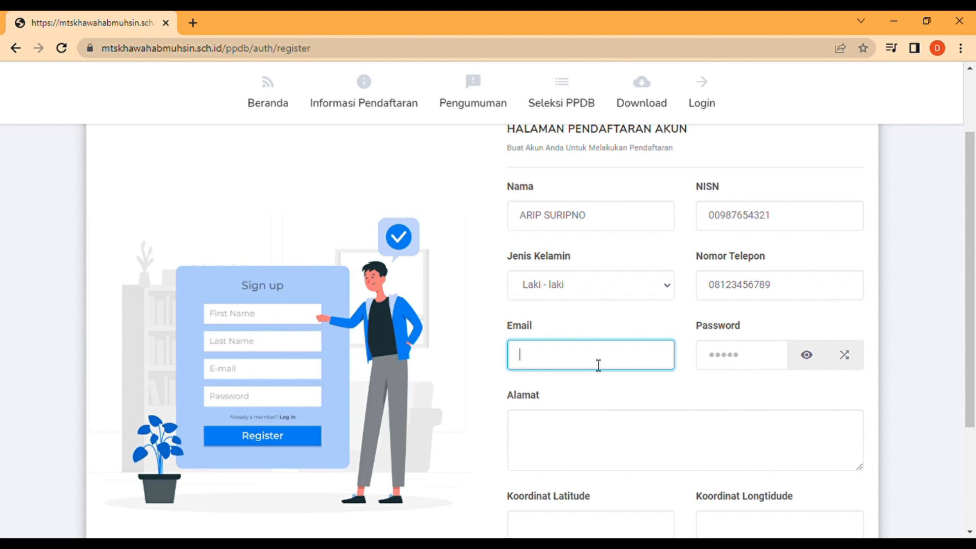
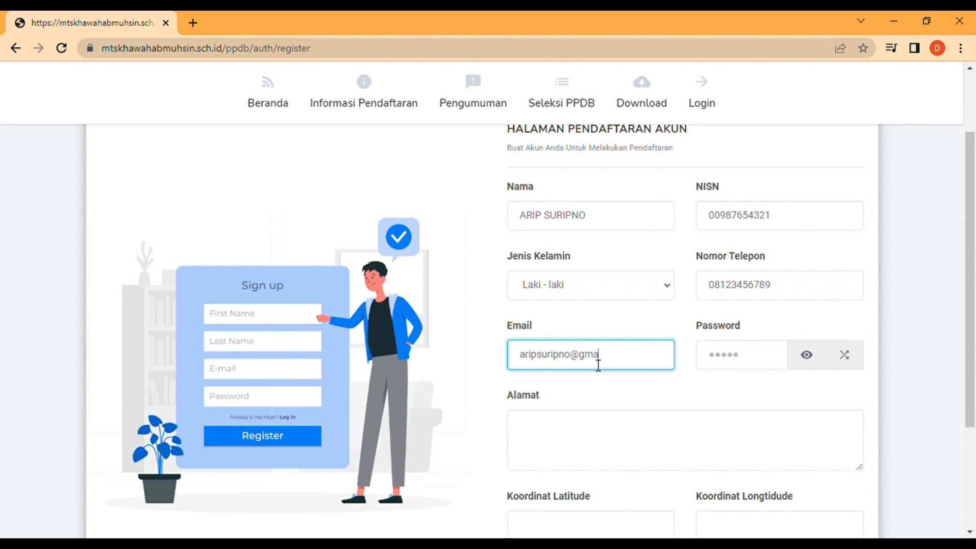
Enter the account e-mail and password, checking the password with the eye icon.
left_click(745, 366)
type("••••••")
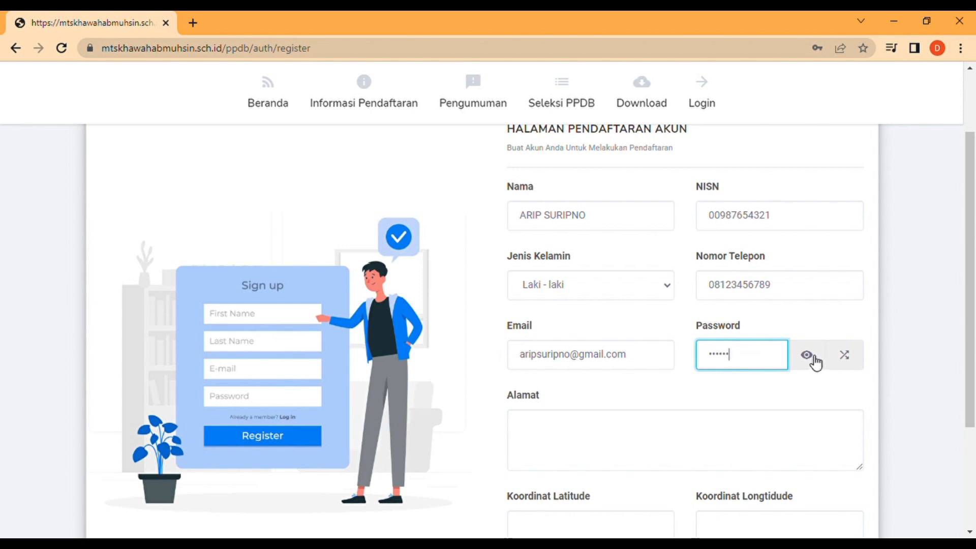
left_click(811, 359)
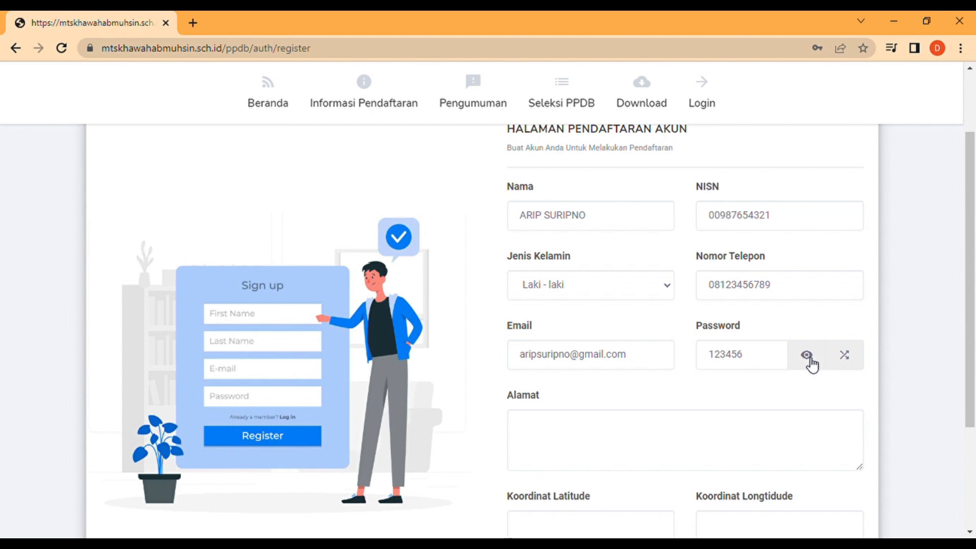
left_click(811, 364)
Fill in the home address, put '-' in latitude and longitude, and submit Buat Akun.
scroll(973, 396, "down", 2)
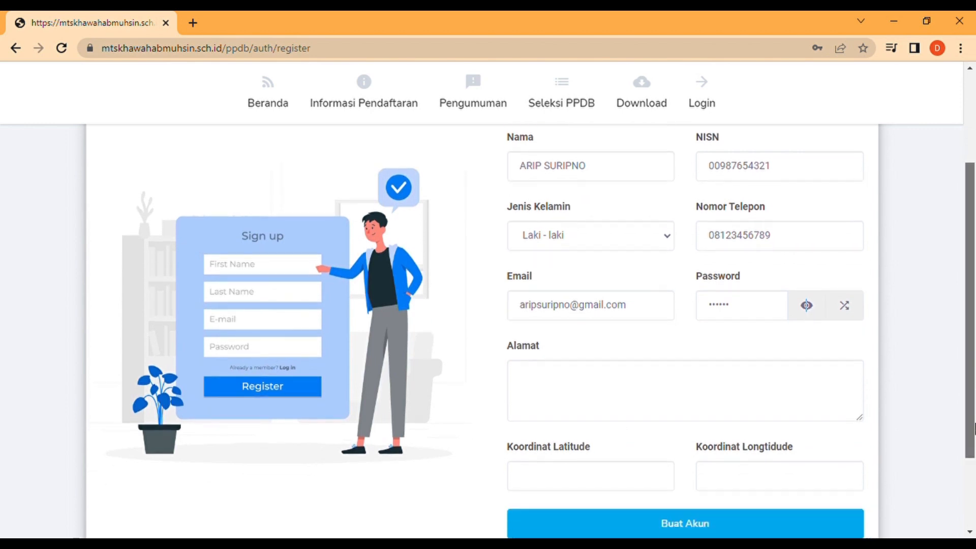
left_click(657, 337)
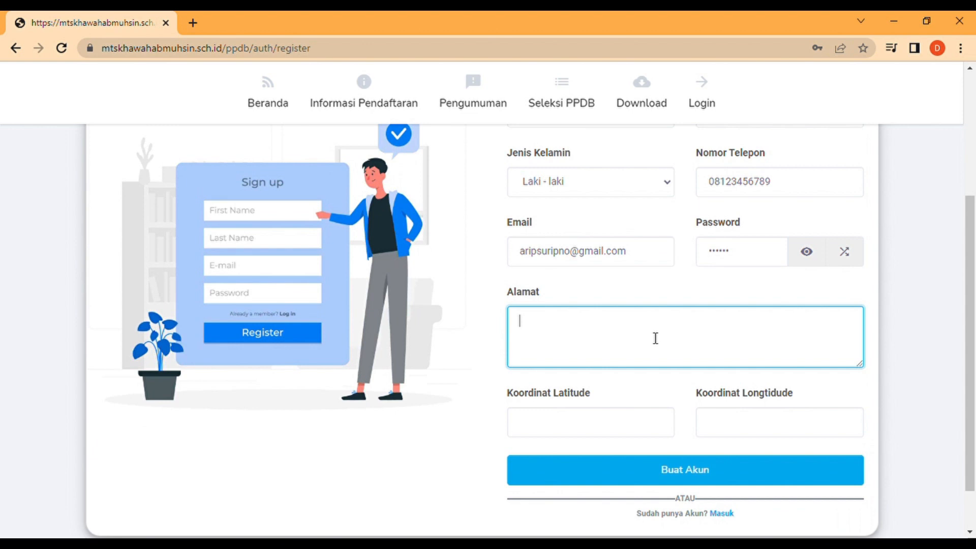
type("TASIKMALAYA")
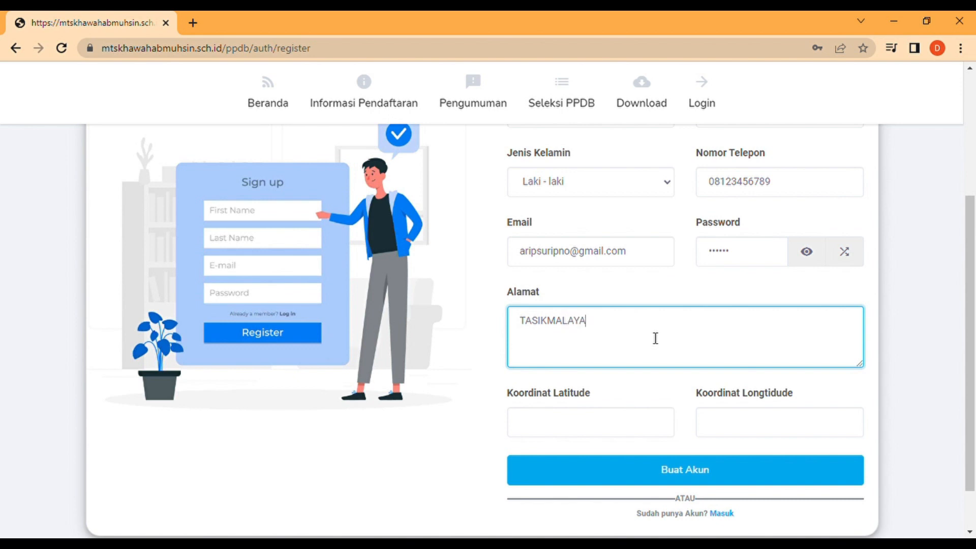
left_click(645, 423)
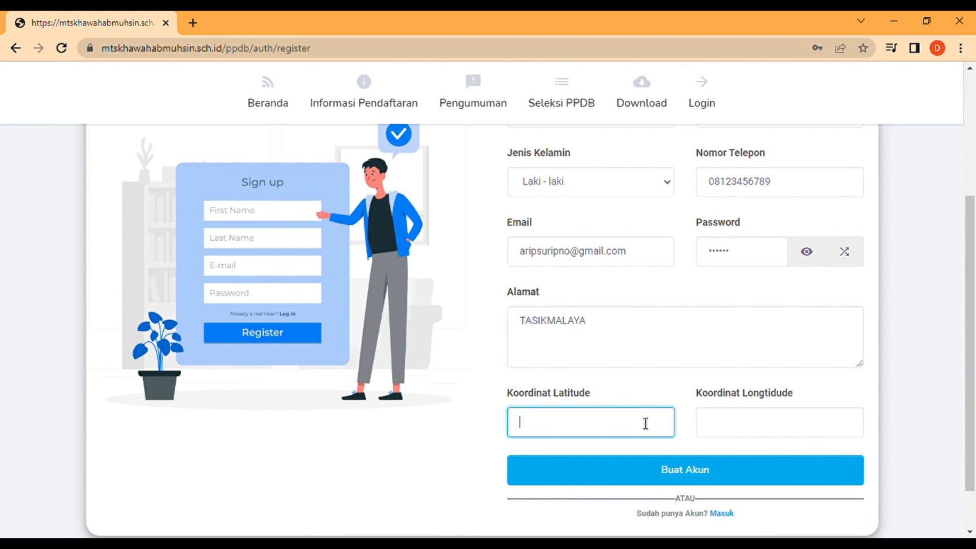
type("-")
left_click(740, 435)
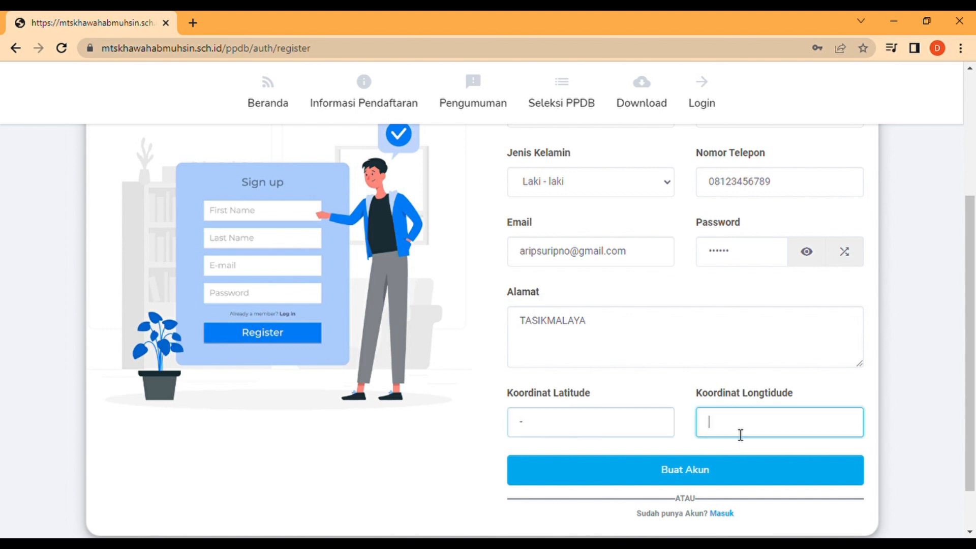
type("-")
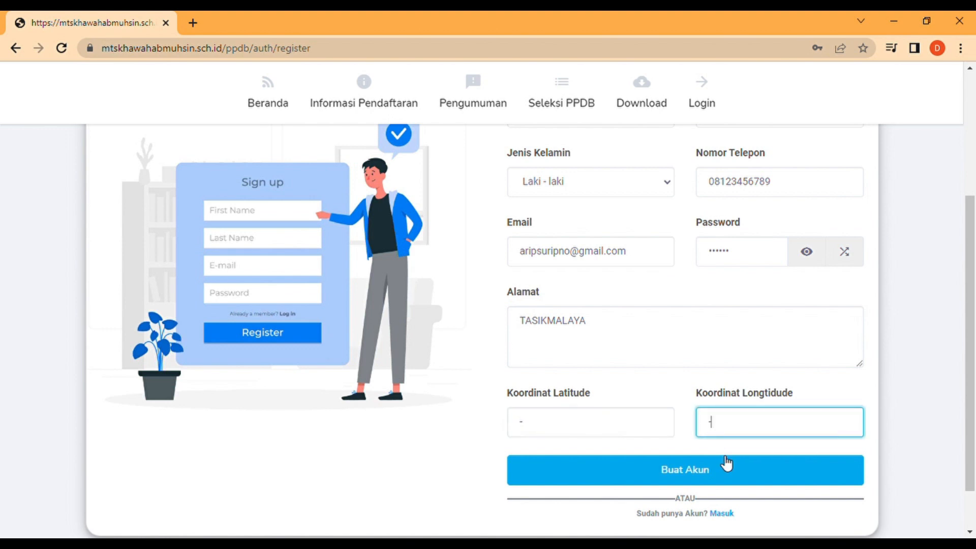
left_click(725, 475)
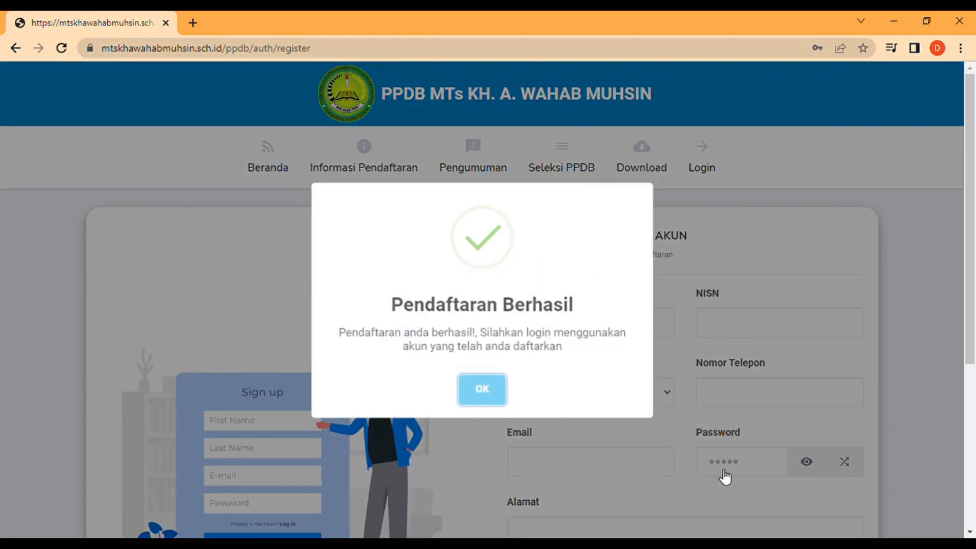
Dismiss the success message and log in with the account e-mail and password.
left_click(483, 390)
left_click(700, 173)
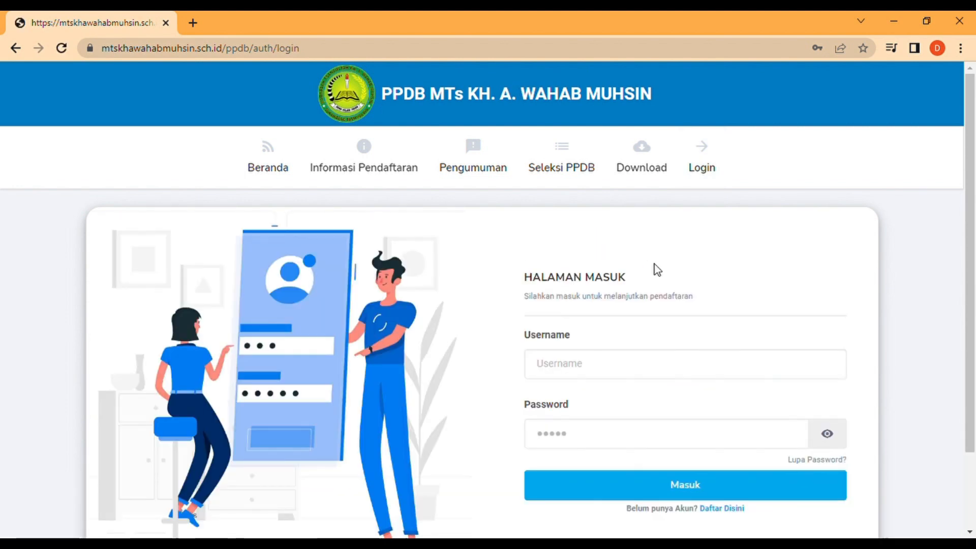
left_click(609, 375)
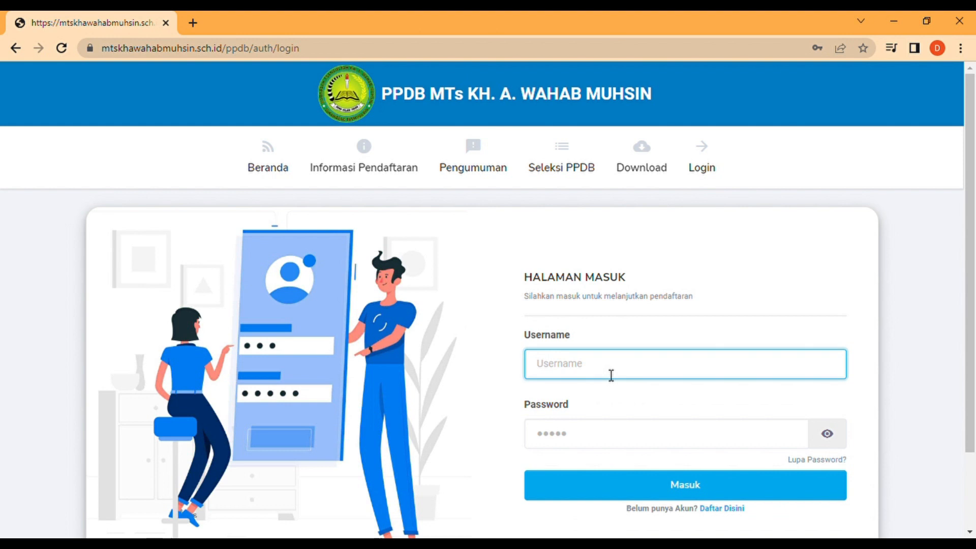
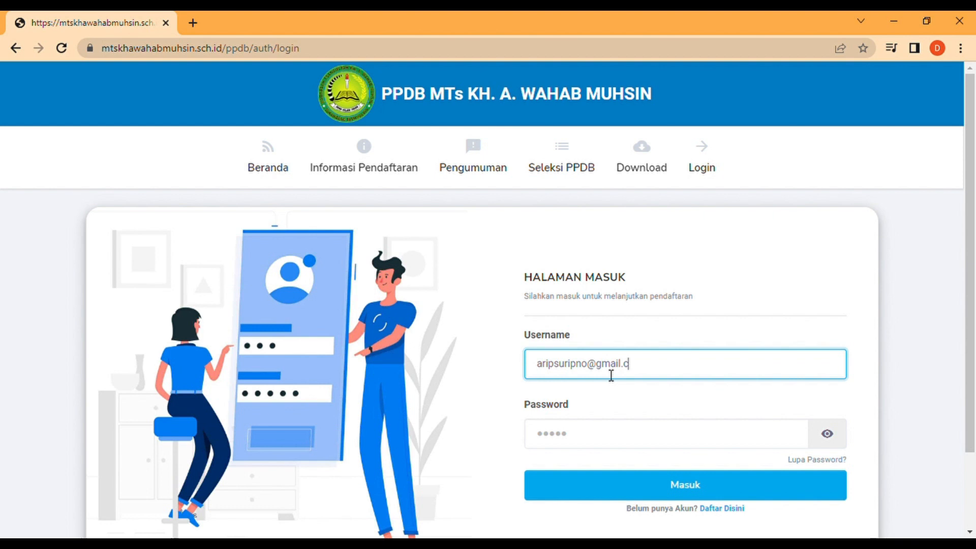
left_click(625, 442)
type("12345")
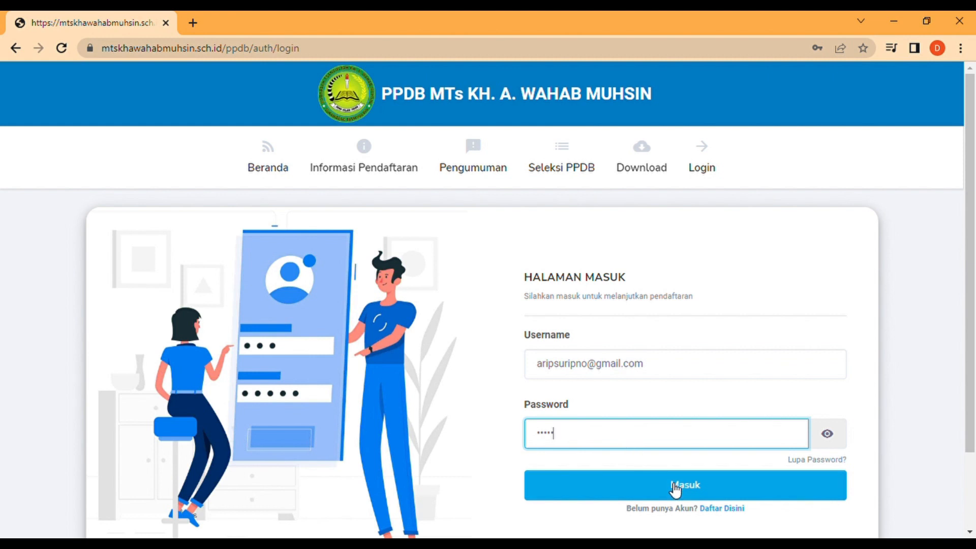
type("6")
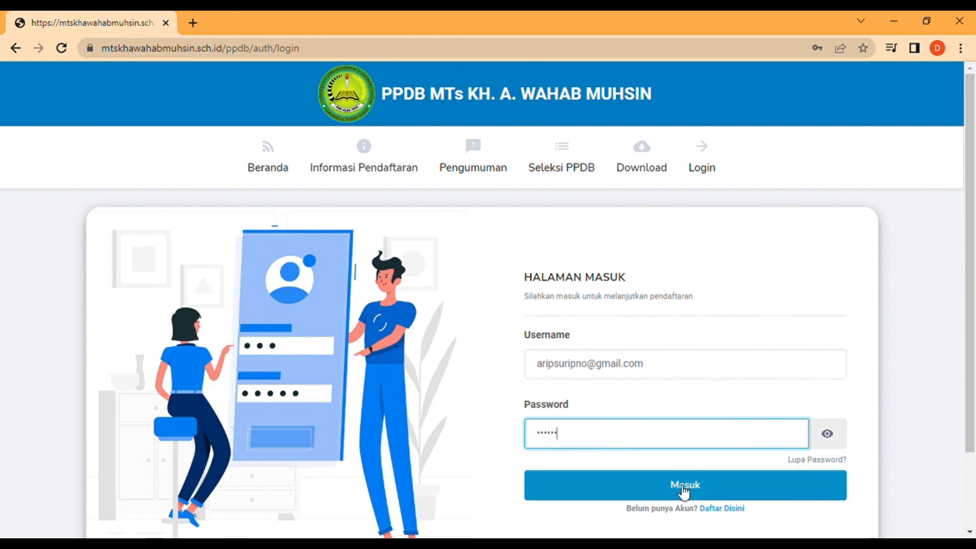
left_click(684, 492)
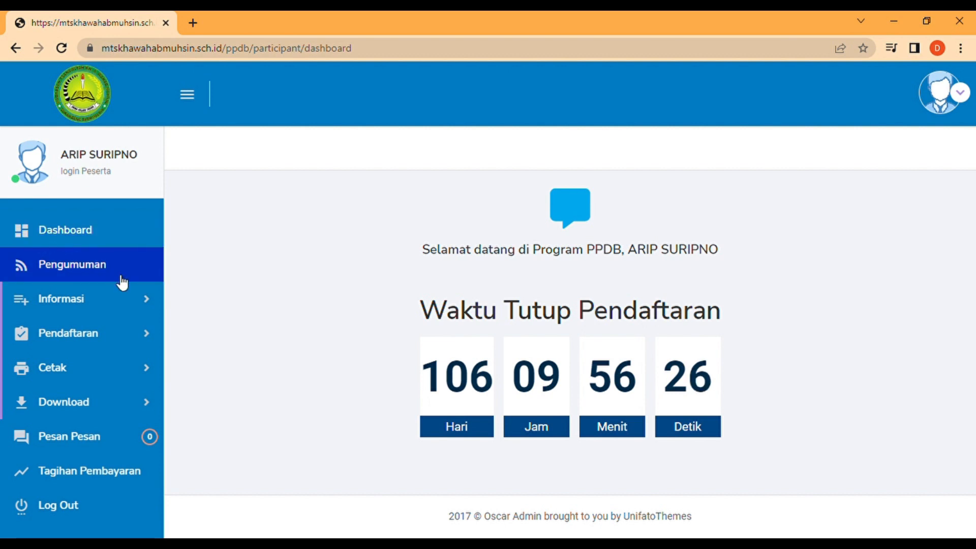
Open Pendaftaran > Formulir Pendaftaran from the sidebar.
left_click(134, 344)
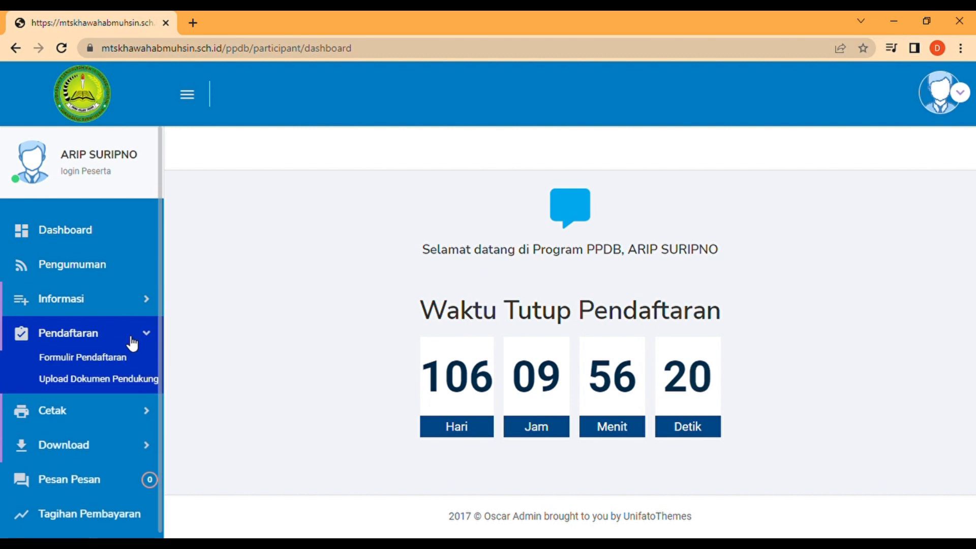
left_click(118, 360)
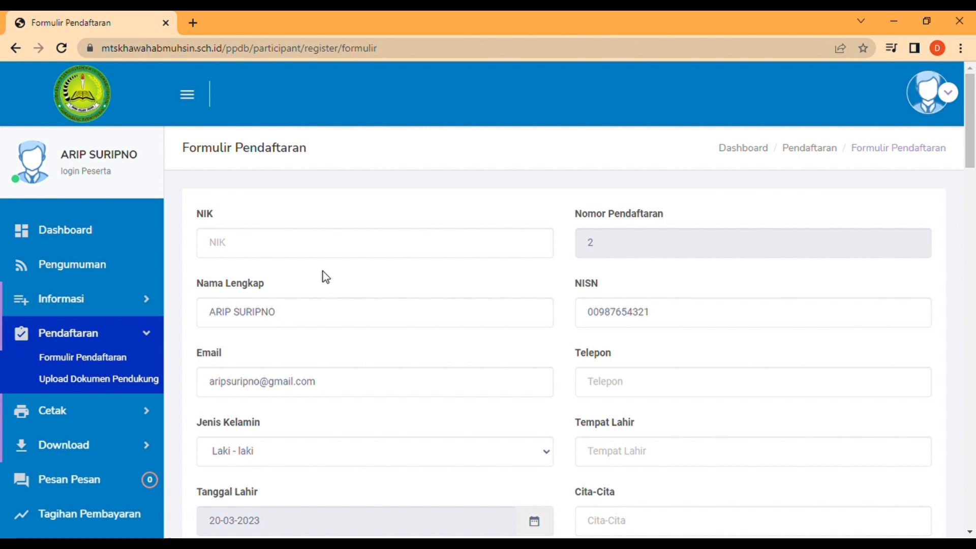
Enter the student's NIK and phone number, and set Tempat Lahir to TASIKMALAYA.
left_click(326, 249)
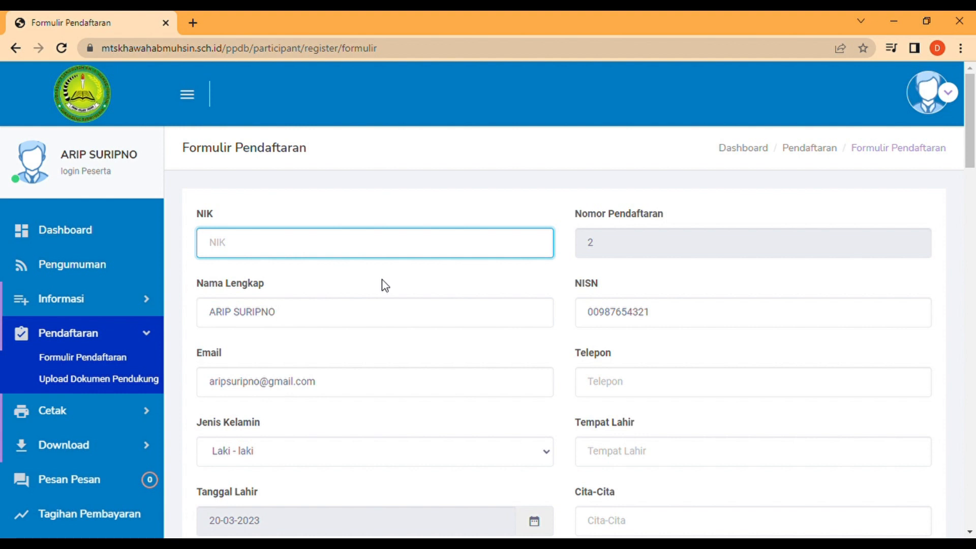
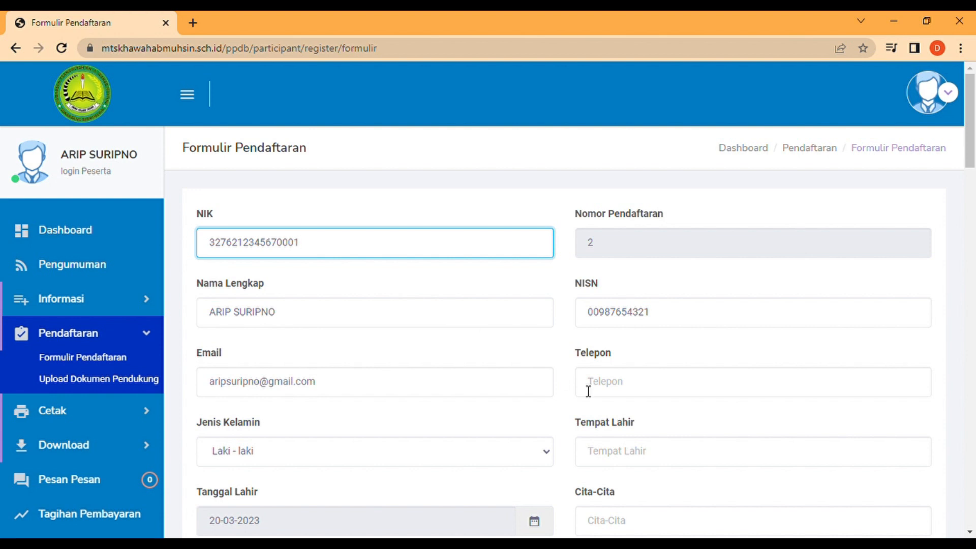
left_click(619, 391)
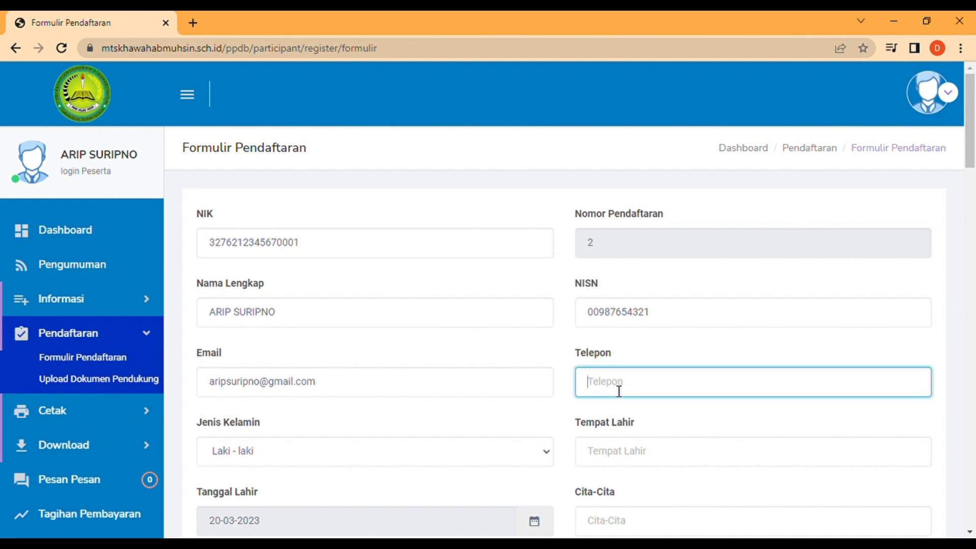
type("08123456789")
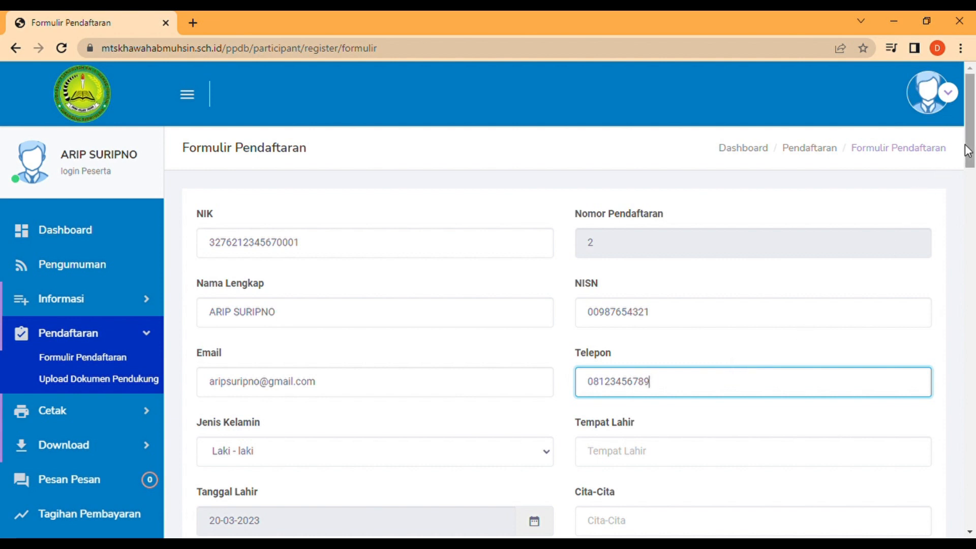
left_click_drag(973, 151, 973, 190)
left_click(694, 248)
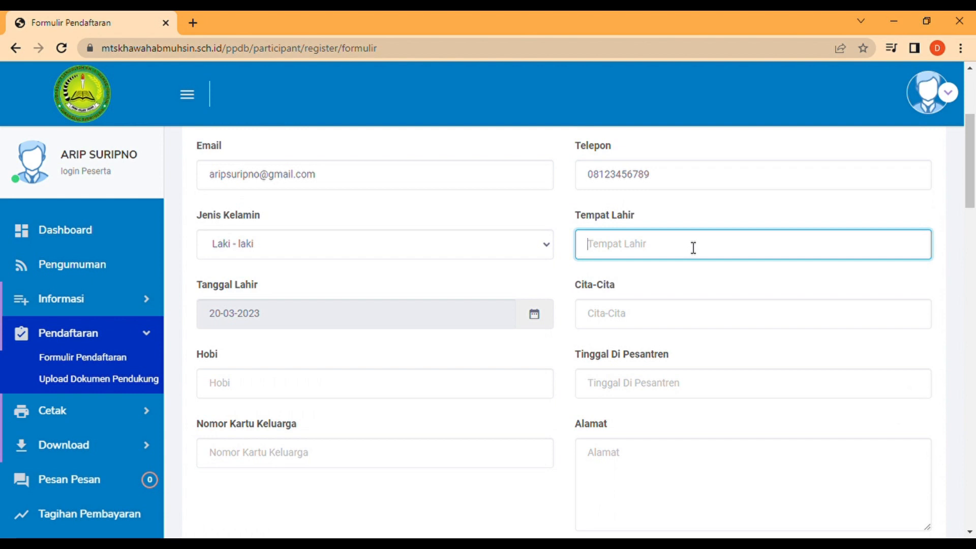
type("TASIKMALAYA")
left_click(513, 325)
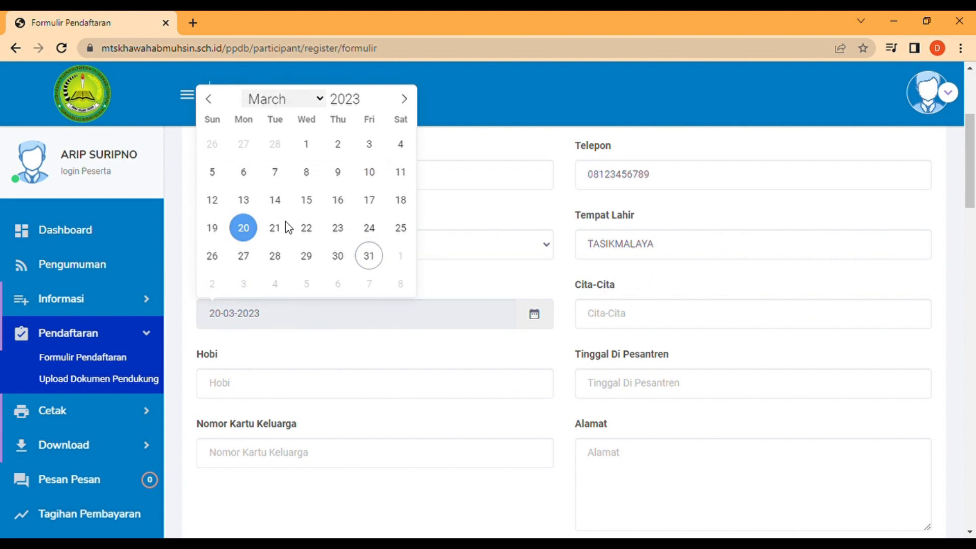
scroll(276, 174, "down", 1)
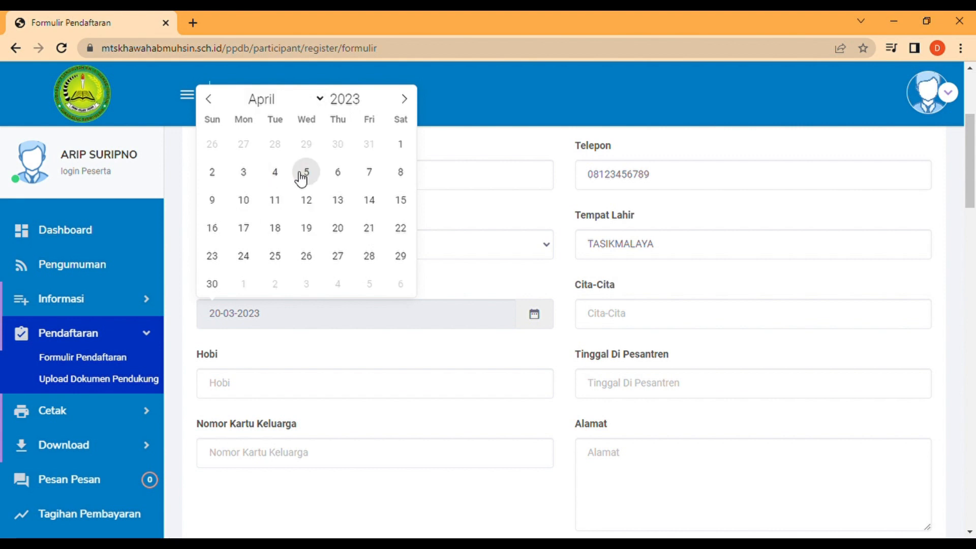
left_click(307, 173)
left_click(264, 312)
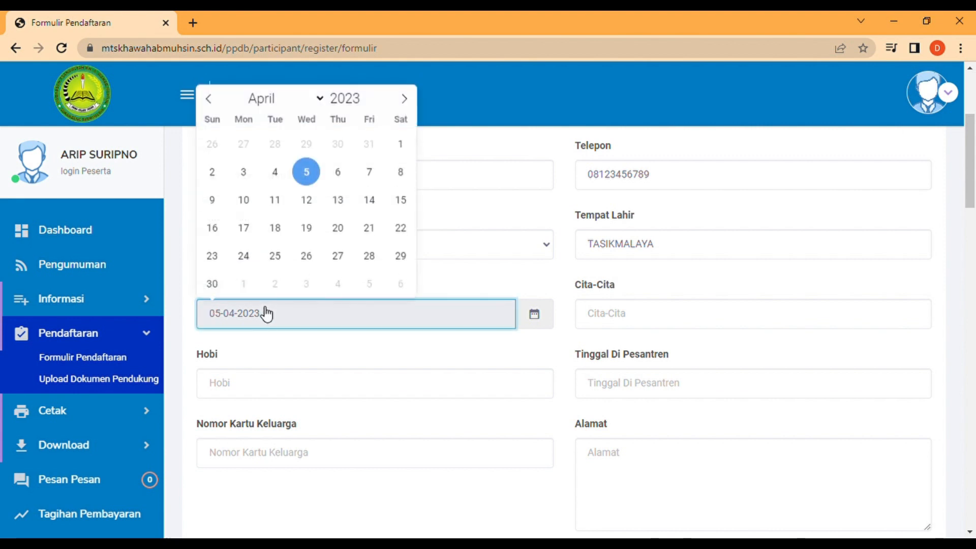
left_click(366, 106)
type("2020")
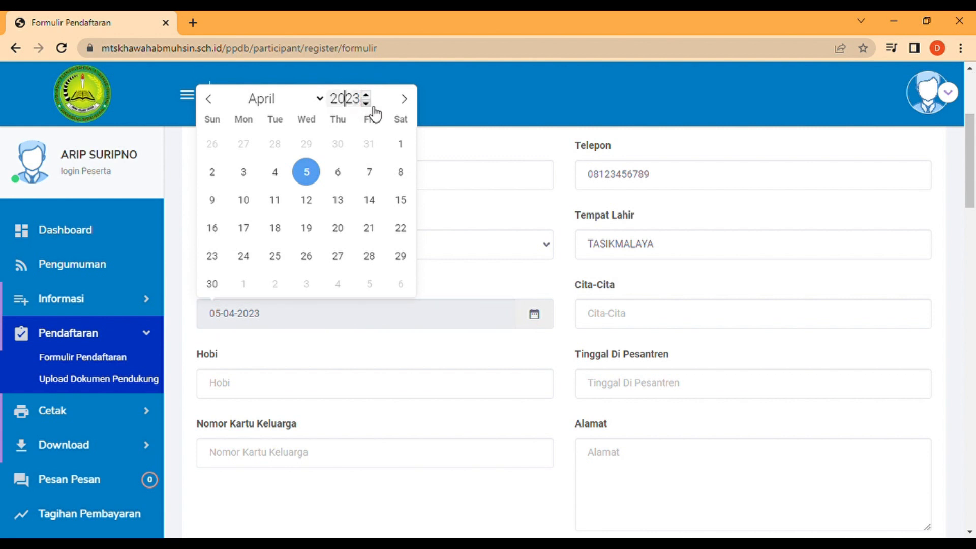
left_click(372, 106)
left_click(373, 107)
left_click(372, 107)
left_click(373, 107)
left_click(373, 107)
left_click(373, 107)
left_click(372, 107)
left_click(373, 107)
left_click(373, 106)
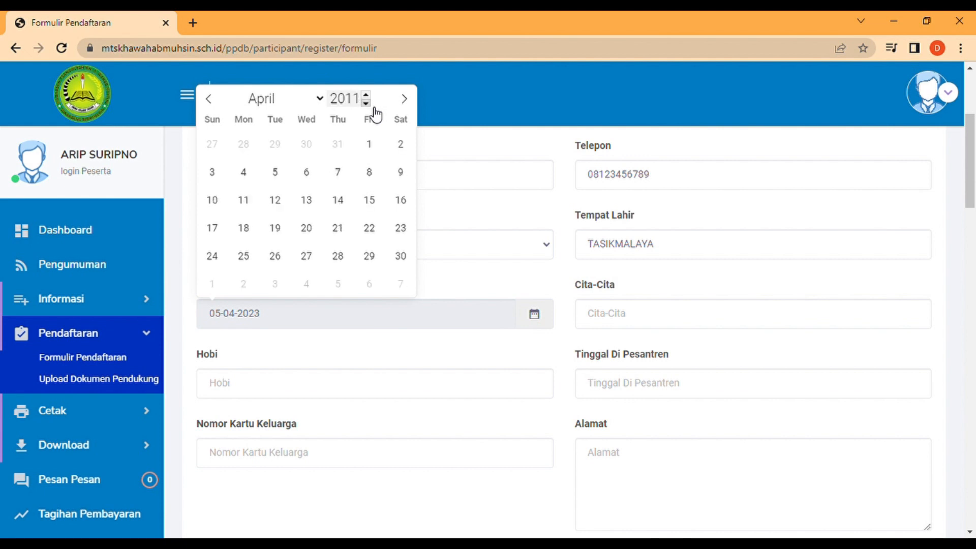
left_click(286, 175)
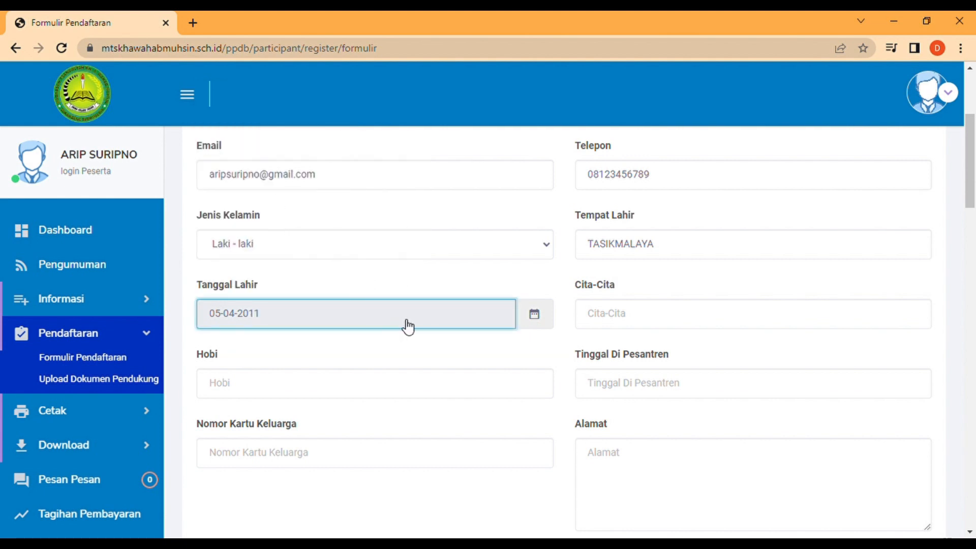
Enter Cita-Cita DOKTER, Hobi SEPAK BOLA, and Tinggal Di Pesantren PONDOK PESANTREN SUKAHIDENG.
left_click(637, 318)
type("DOKTER")
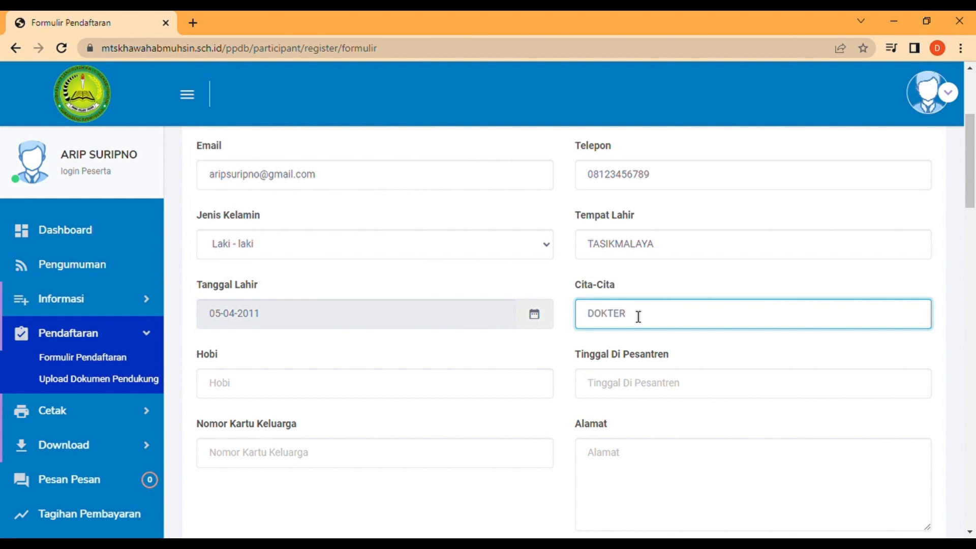
left_click(409, 391)
type("SEPAK BOLA")
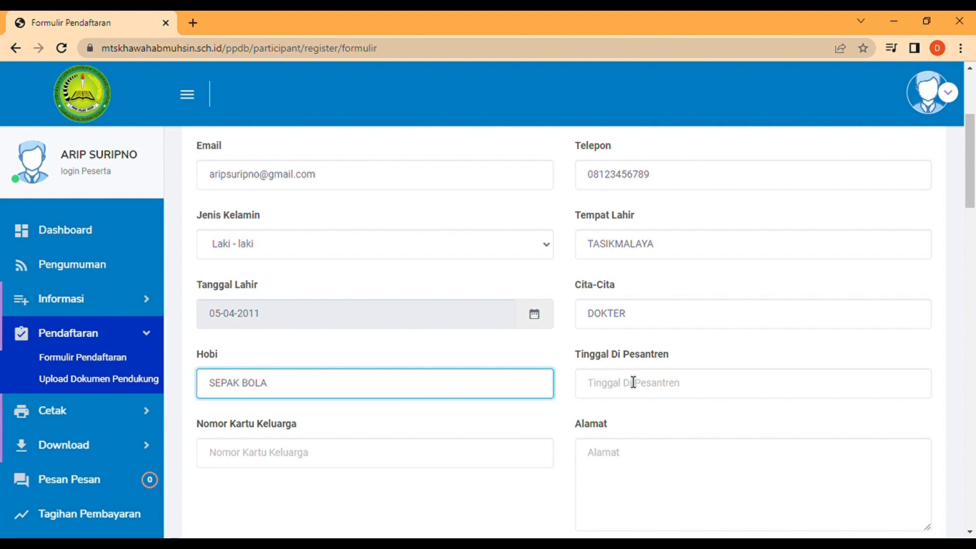
scroll(973, 206, "down", 3)
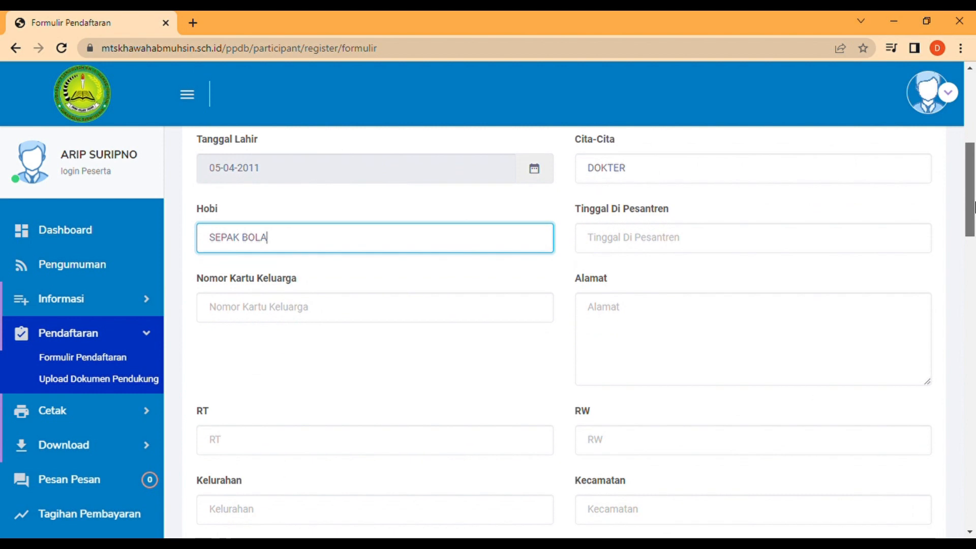
left_click(688, 238)
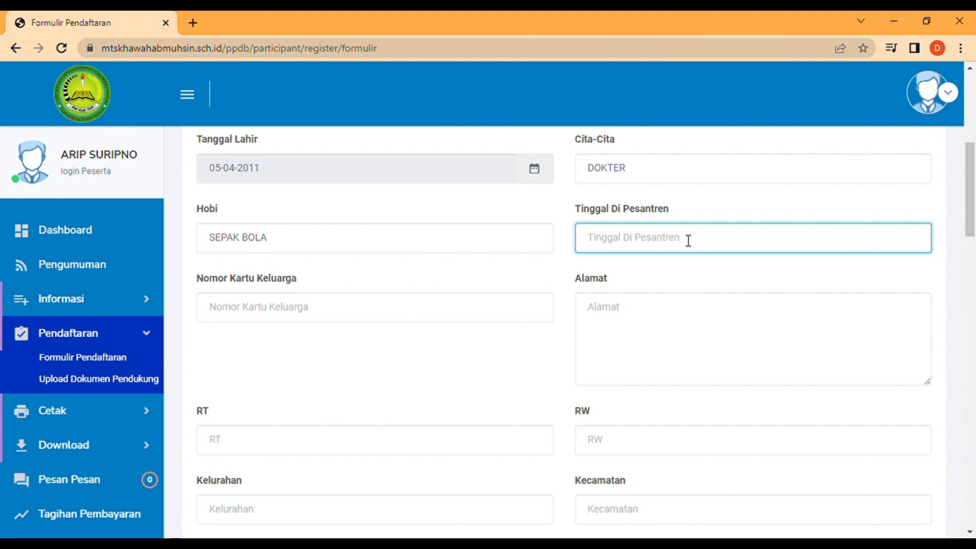
type("P")
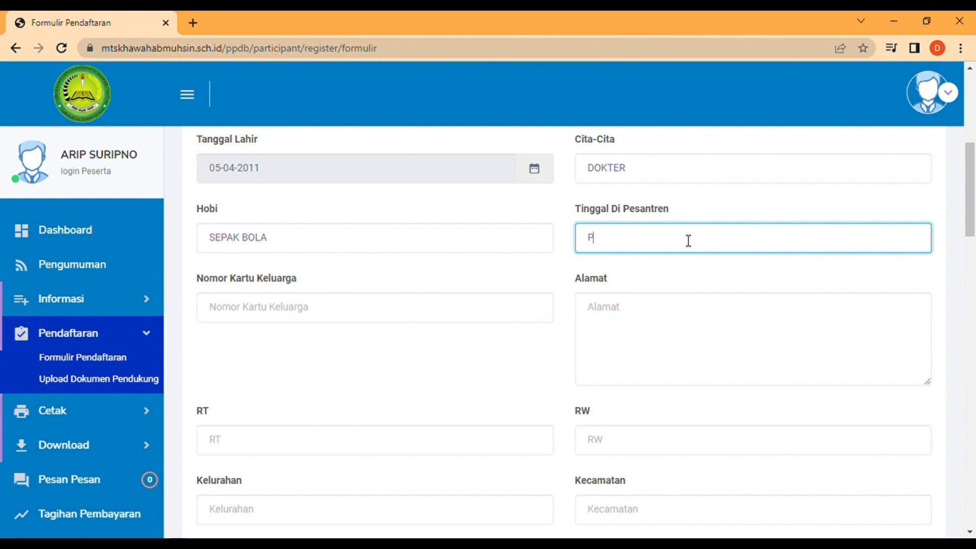
type("ONDOK PESANTRE")
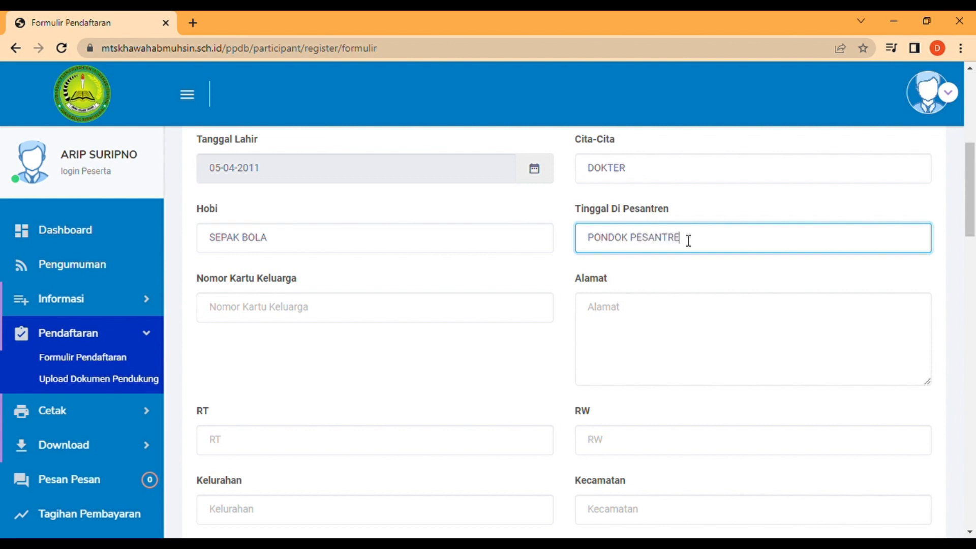
type("N SUKAHIDENG")
scroll(958, 227, "down", 2)
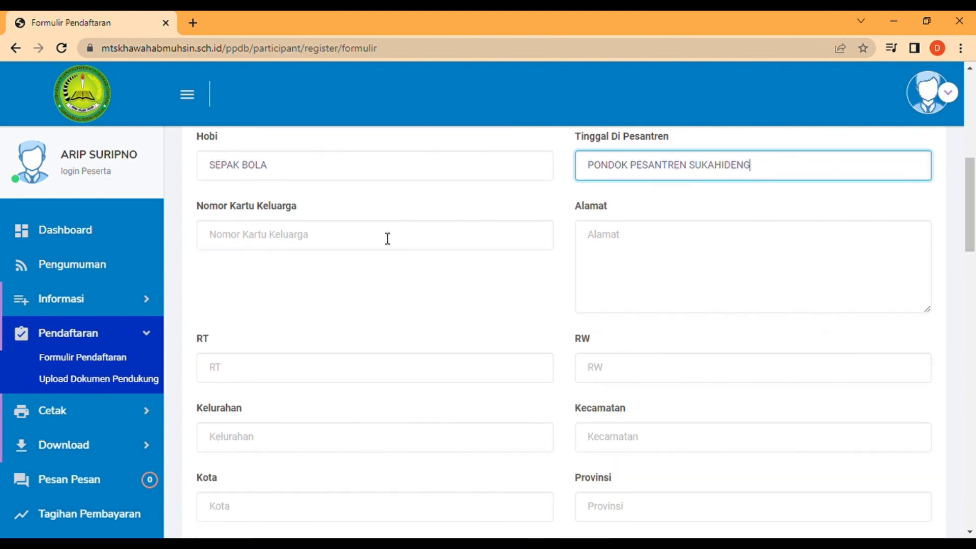
Enter the family card number and start typing the home address.
left_click(387, 237)
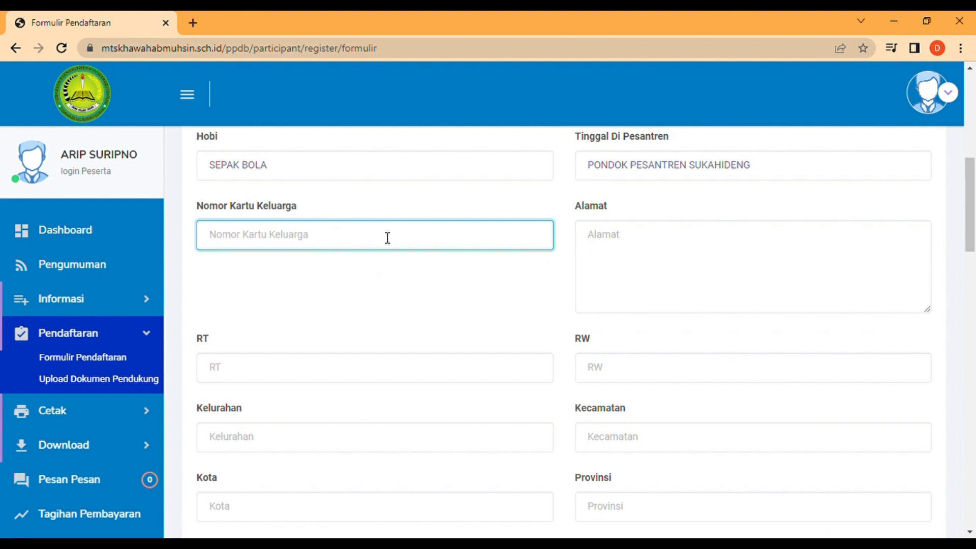
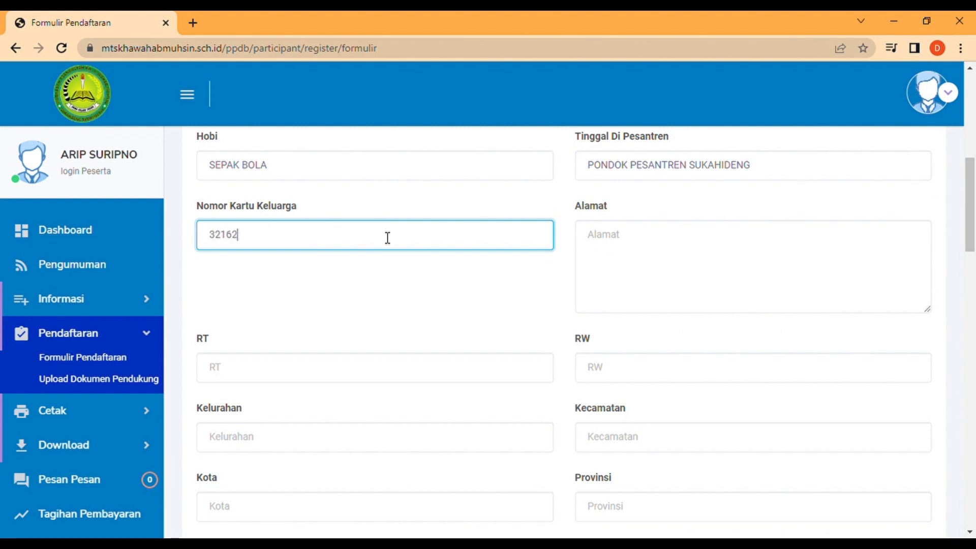
left_click(636, 238)
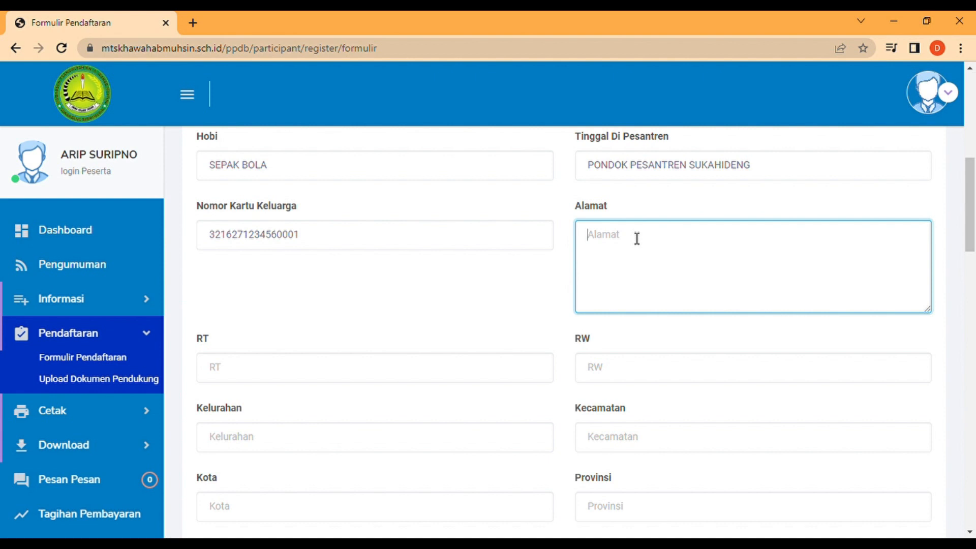
type("KP. CALIMB")
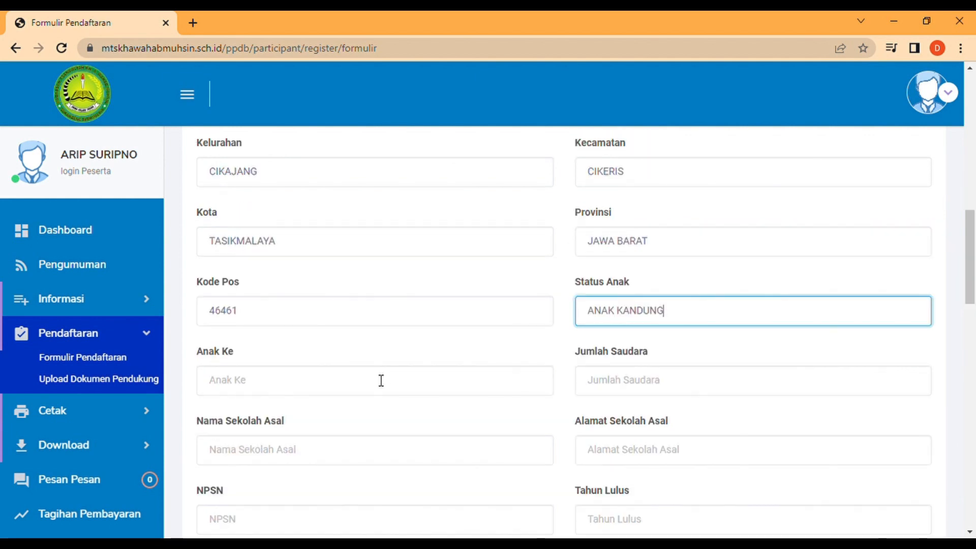
Enter child birth order 2 and number of siblings 2.
left_click(381, 380)
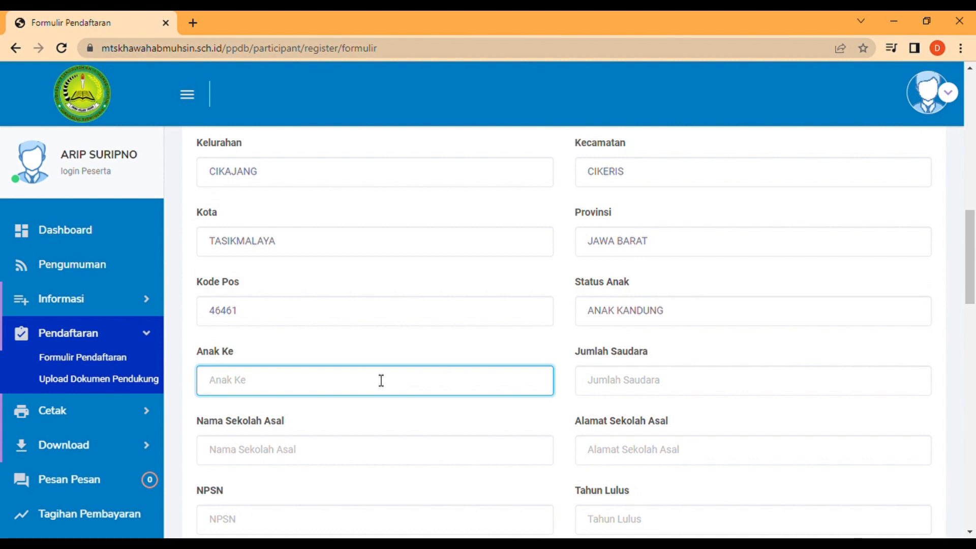
type("2")
scroll(973, 300, "down", 1)
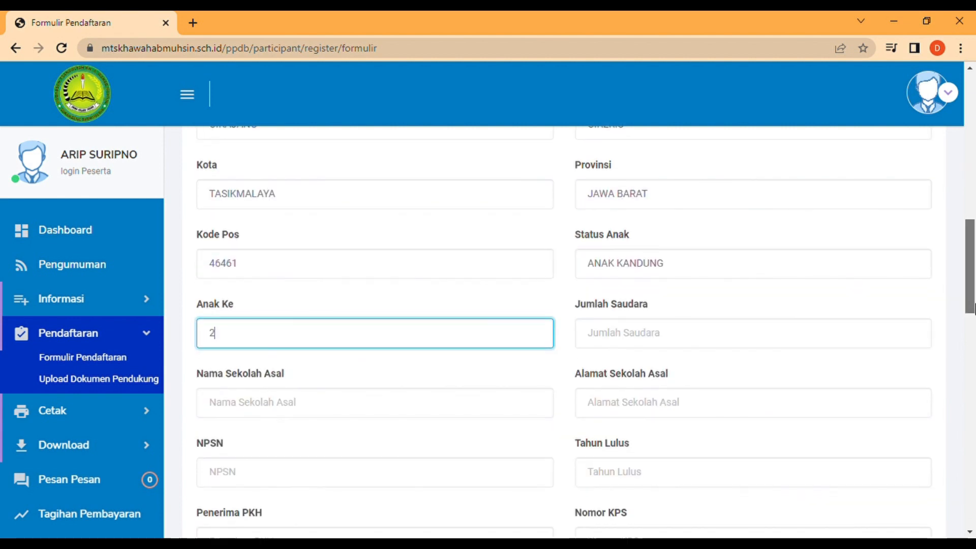
left_click(718, 320)
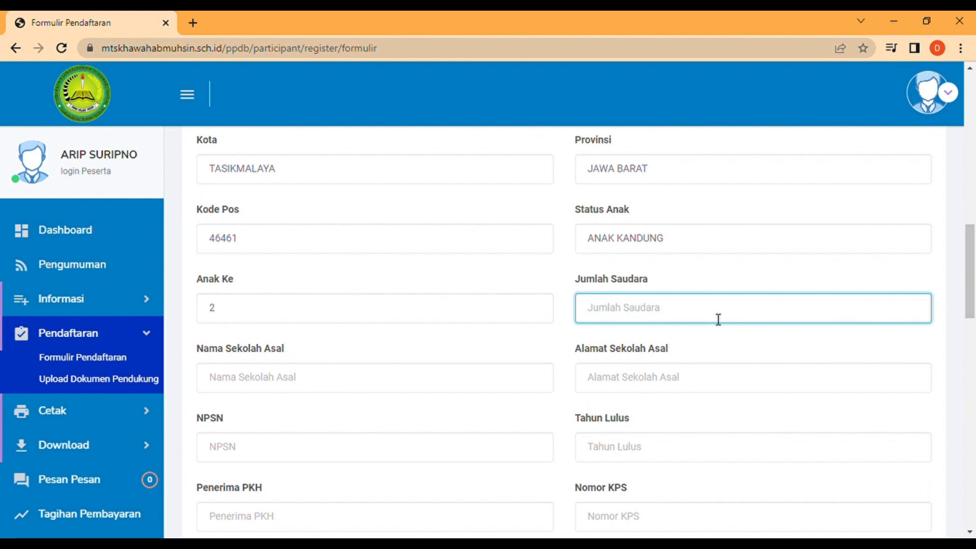
type("2")
Enter previous school SD N 2 CIKERIS in TASIKMALAYA, NPSN 20212345, graduation year 2023.
left_click(389, 385)
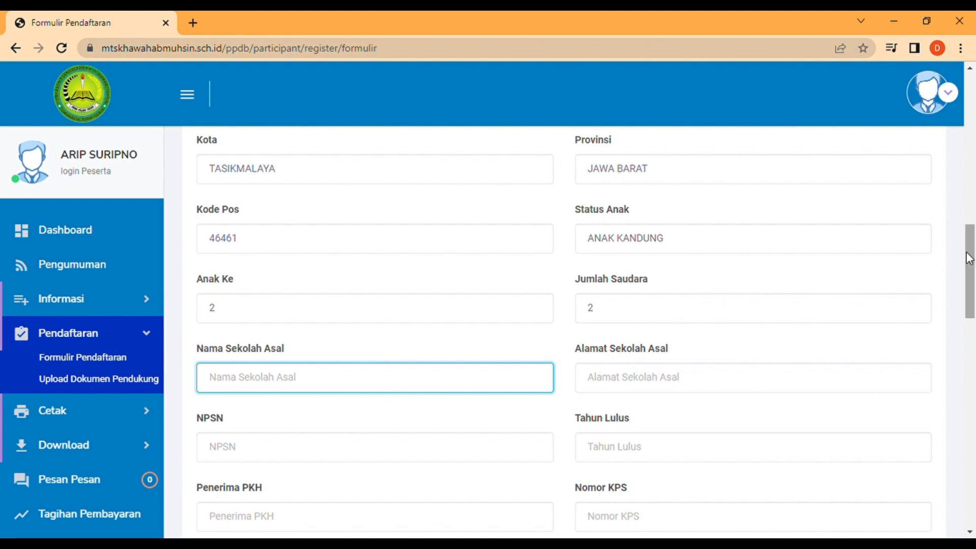
left_click_drag(969, 258, 972, 273)
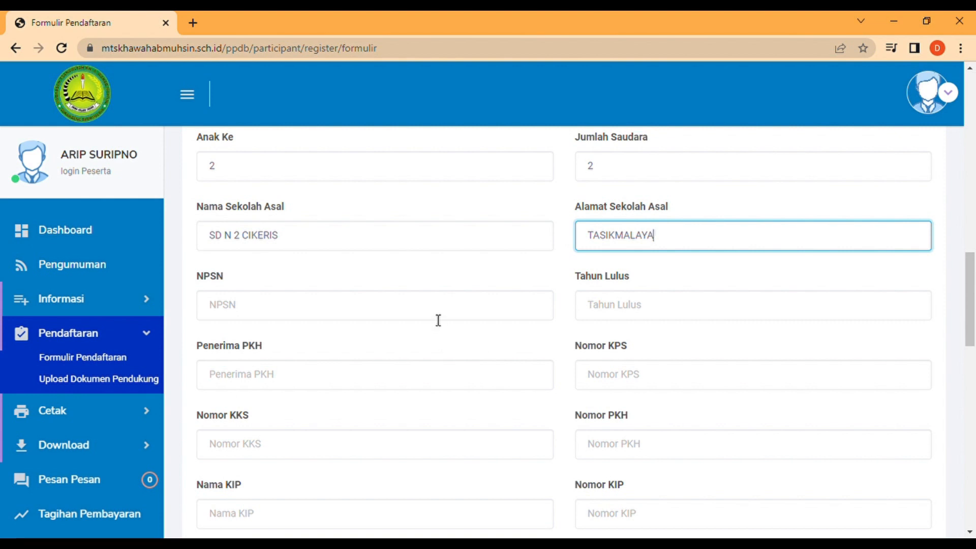
left_click(438, 320)
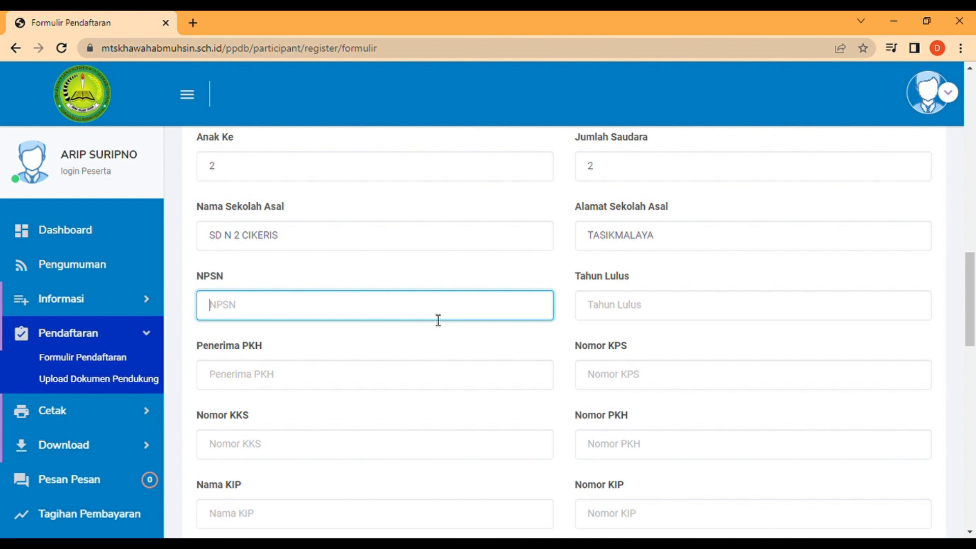
type("20212345")
left_click(599, 311)
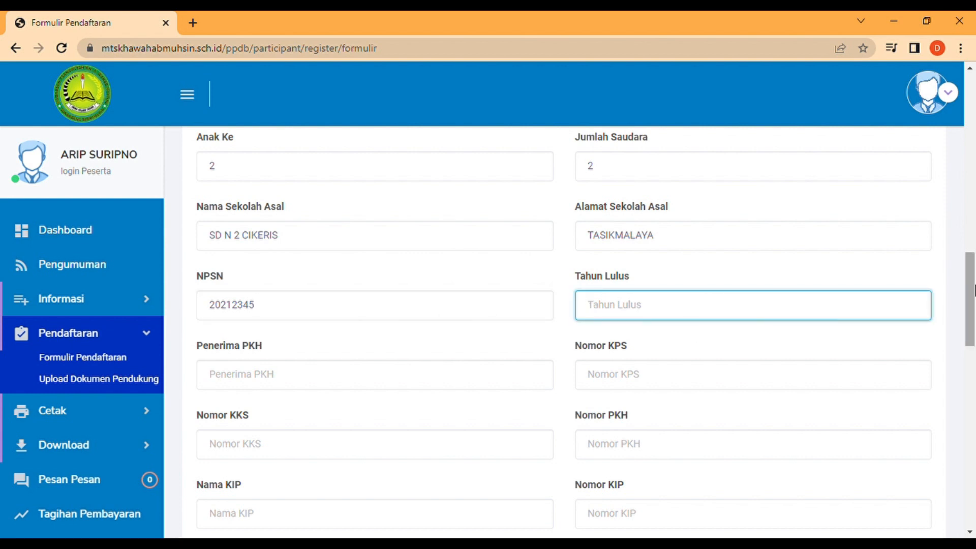
scroll(973, 287, "down", 2)
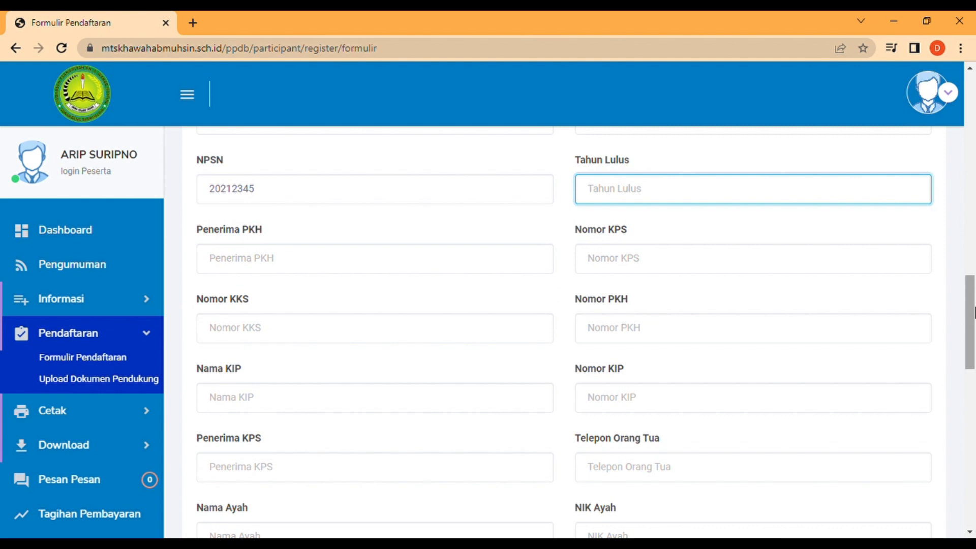
type("2023")
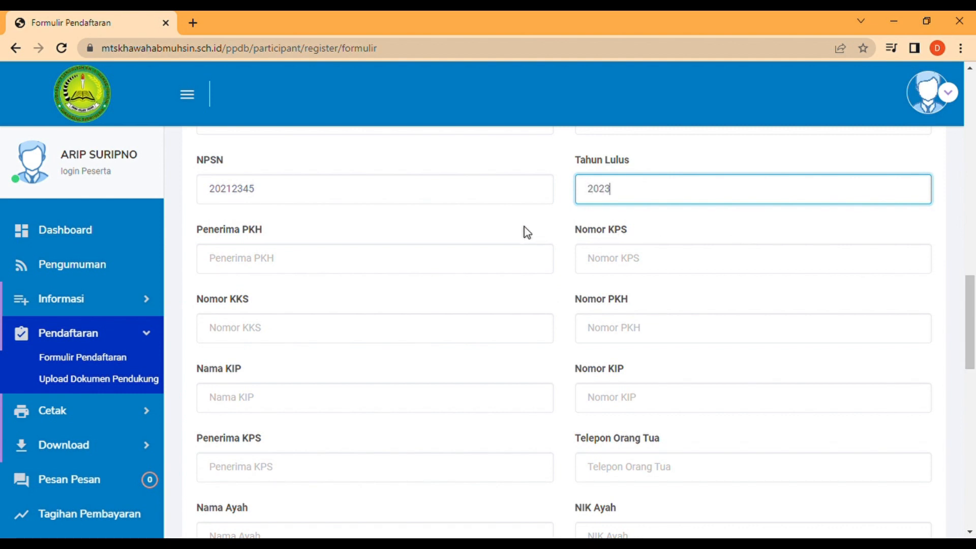
Set Penerima PKH to TIDAK and fill in Nomor KPS and Nomor KKS.
left_click(381, 262)
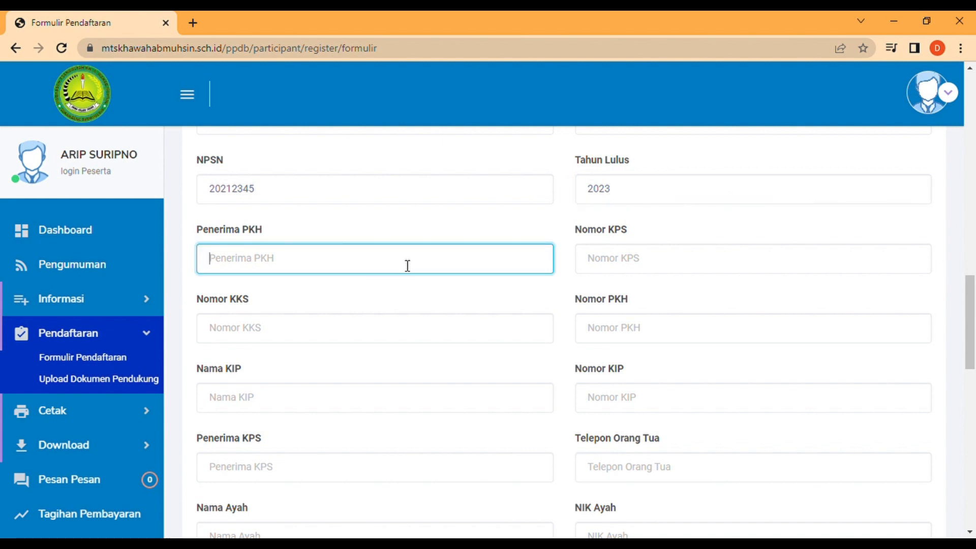
type("TIDAK")
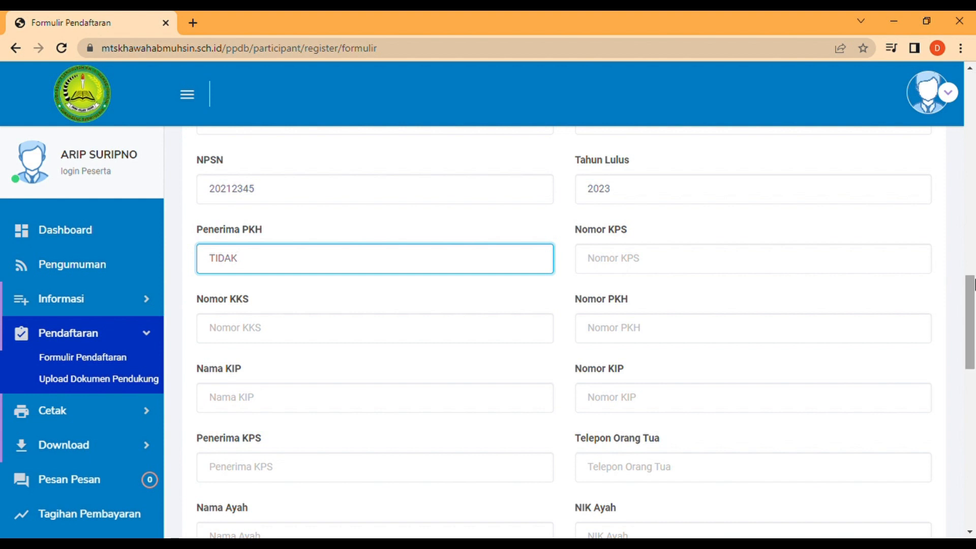
scroll(973, 285, "down", 1)
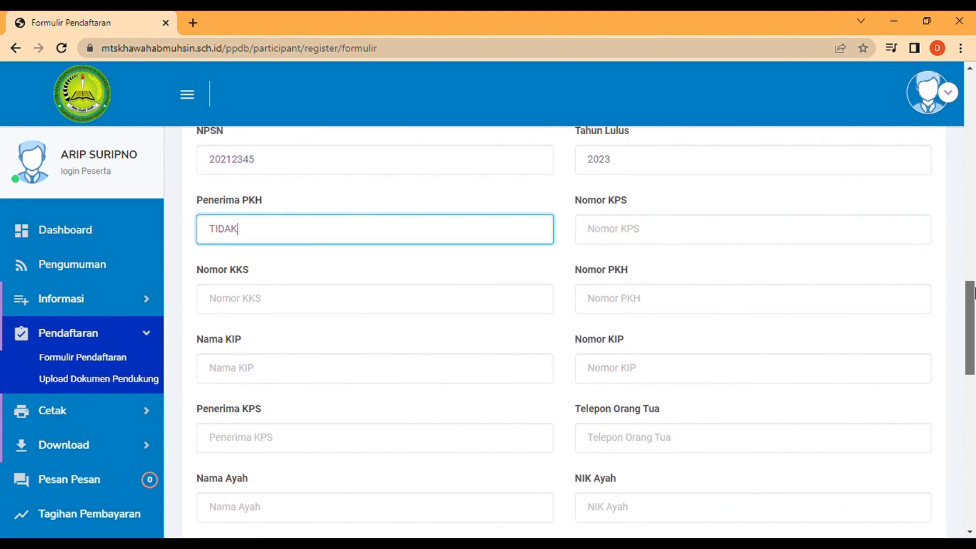
left_click(705, 229)
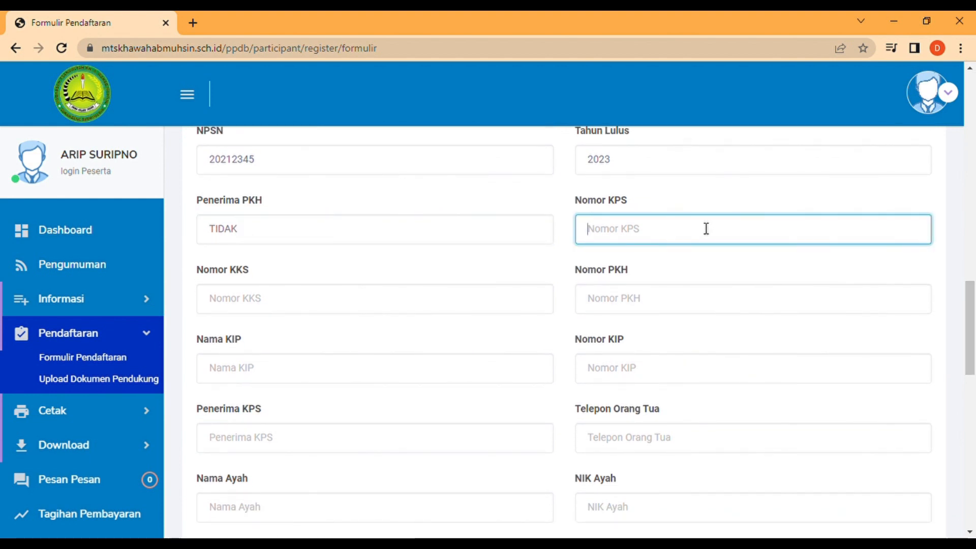
type("1")
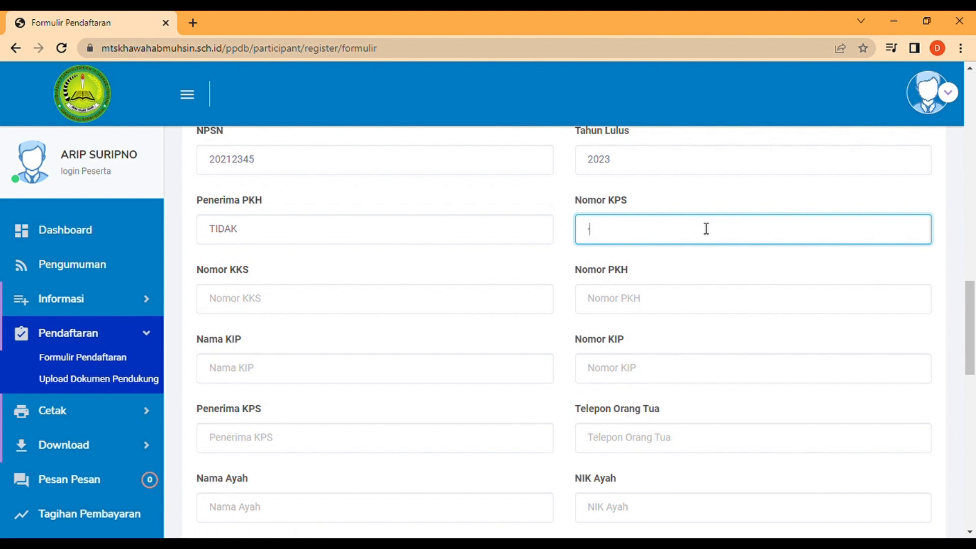
left_click(304, 302)
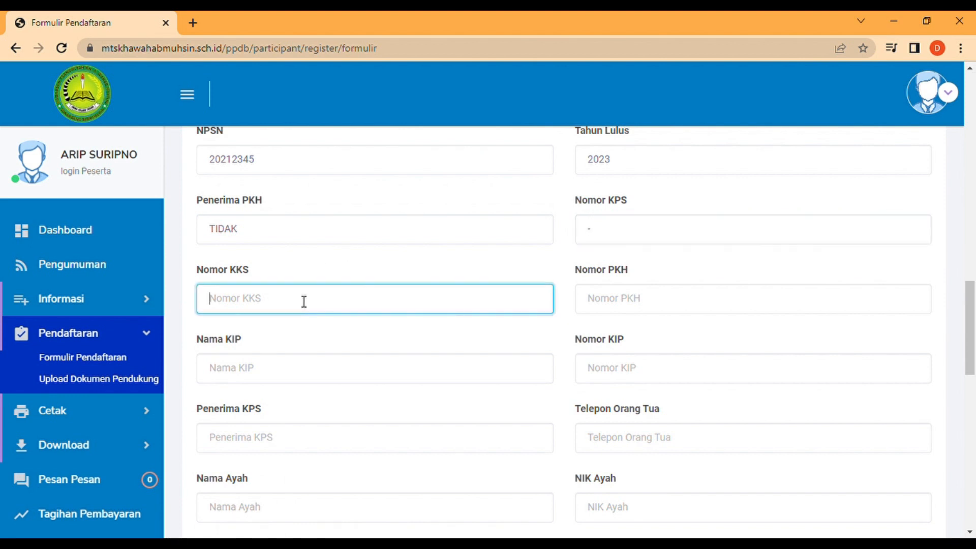
type("-")
Fill Nomor PKH, the KIP fields and Penerima KPS with "-".
left_click(624, 311)
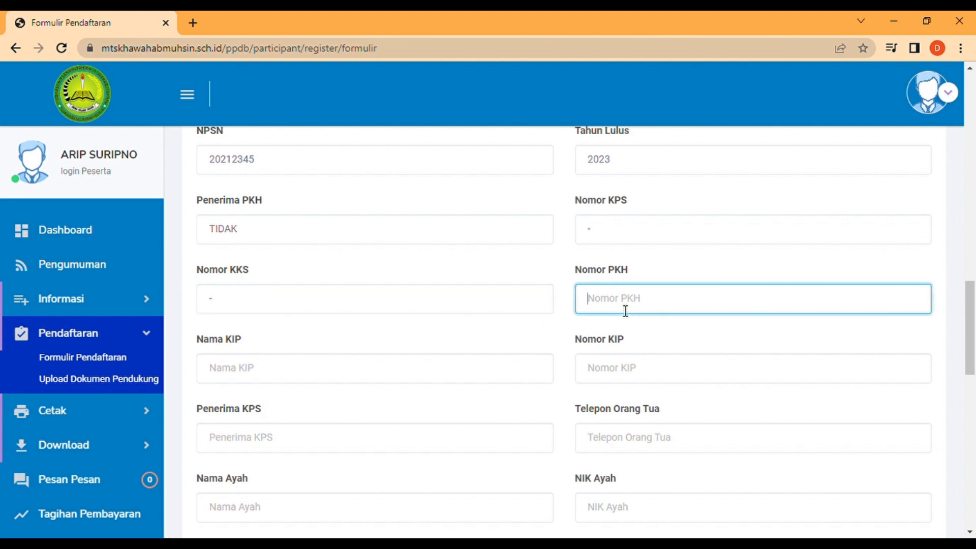
type("-")
left_click(652, 380)
type("-")
left_click(271, 437)
type("-")
key("BackSpace")
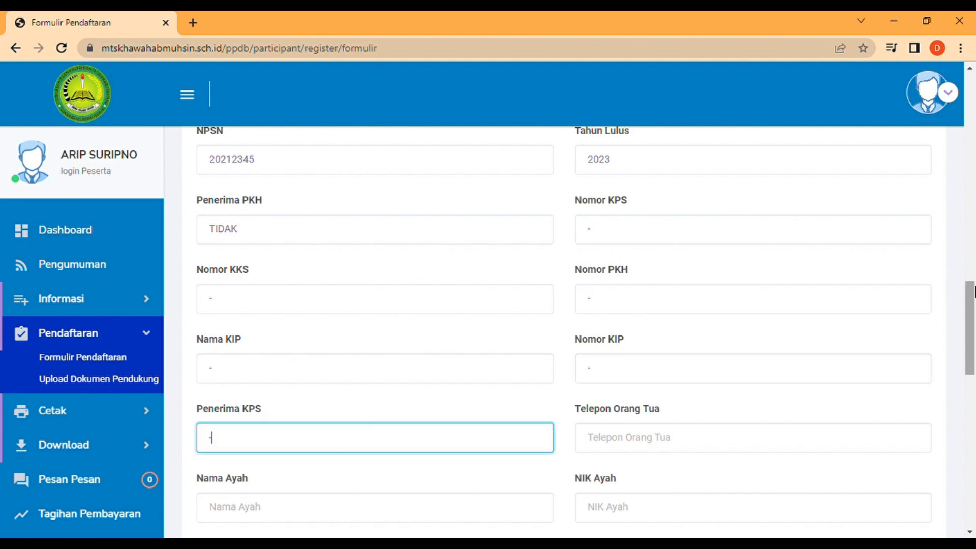
left_click_drag(972, 290, 974, 333)
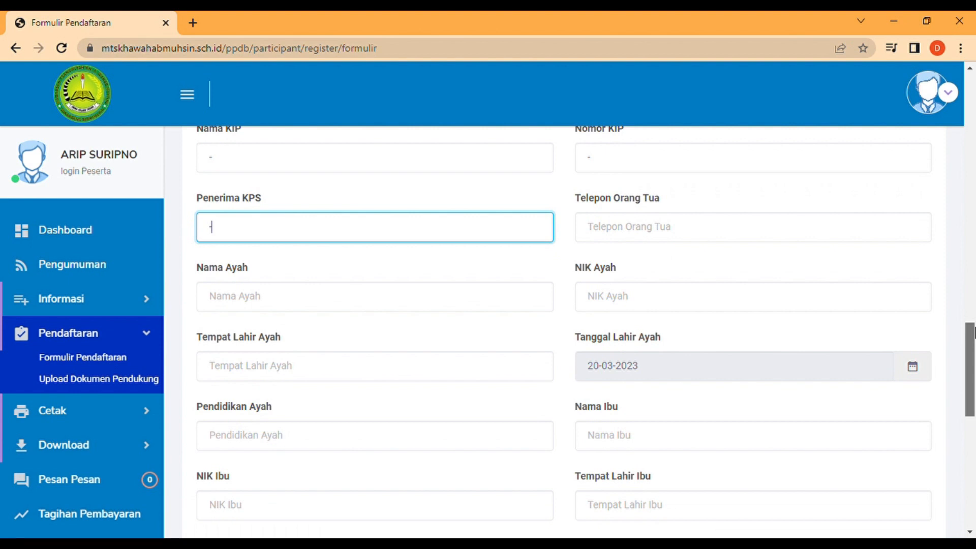
type("-")
left_click(693, 240)
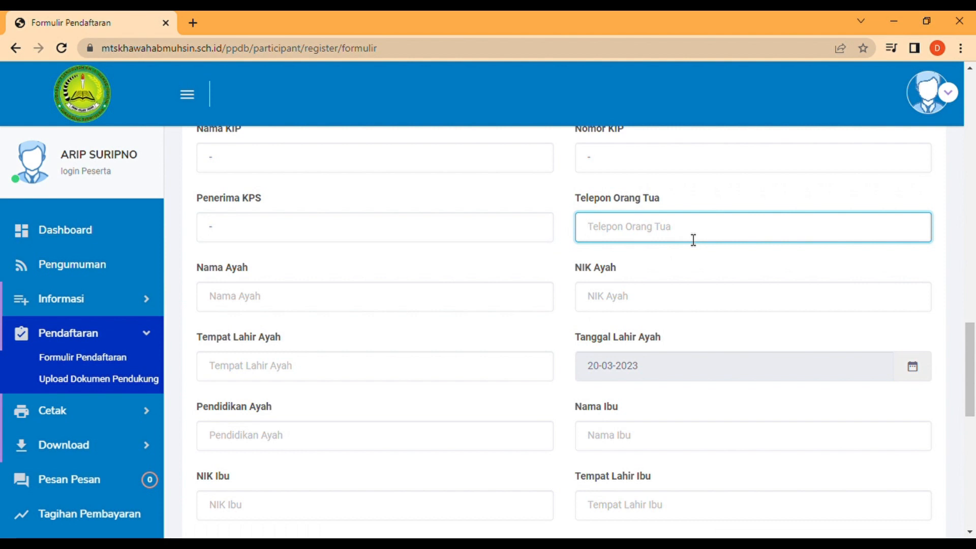
Enter the parents' phone number, the father's name, his NIK and birthplace TASIKMALAYA.
type("08123456789")
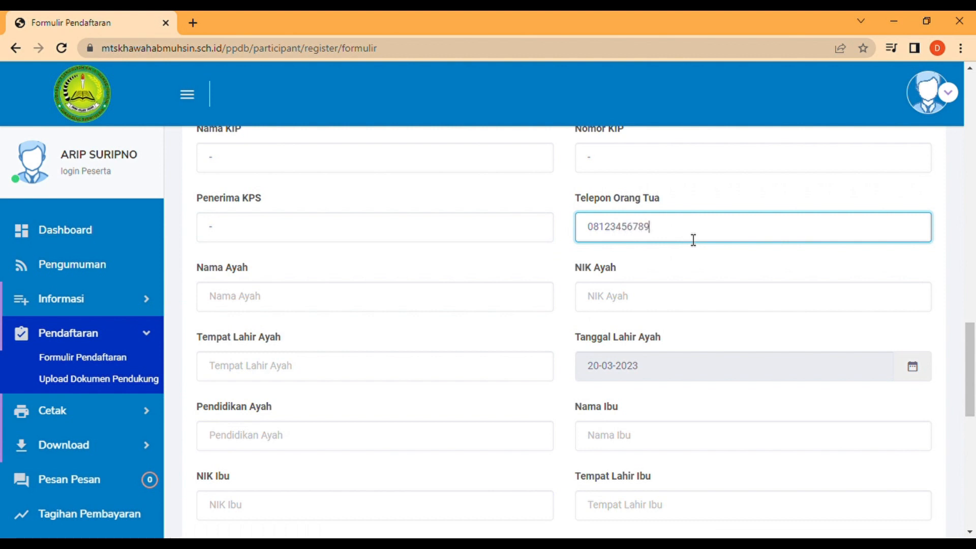
left_click(437, 310)
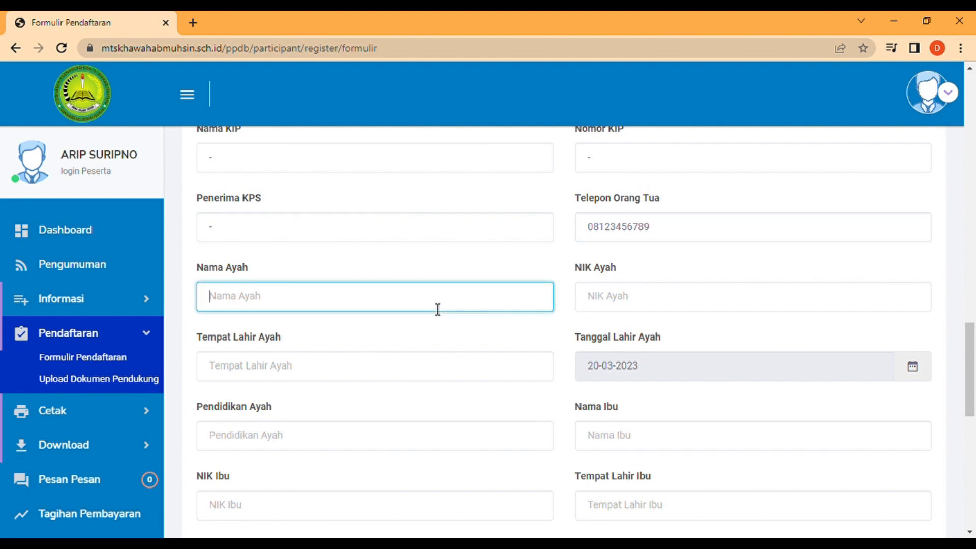
type("MAMAN")
left_click(603, 305)
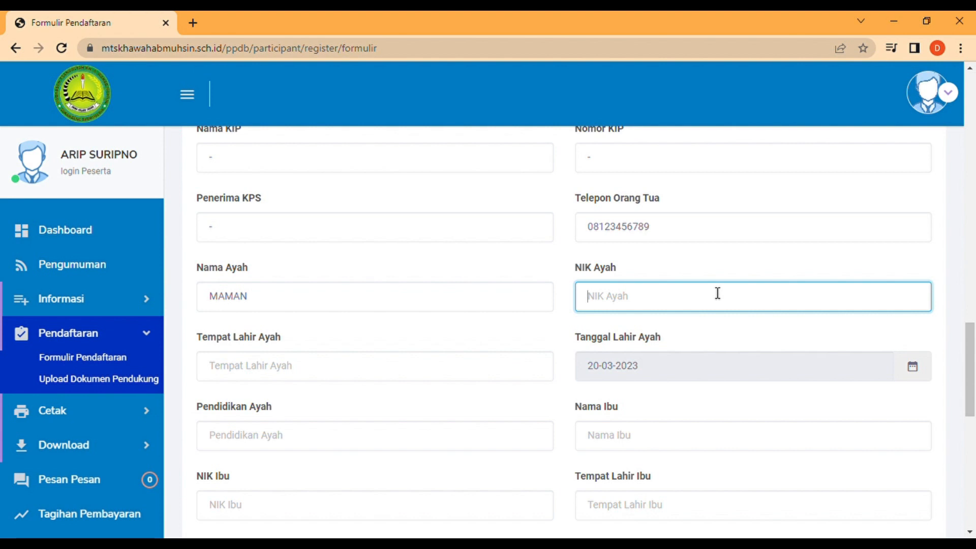
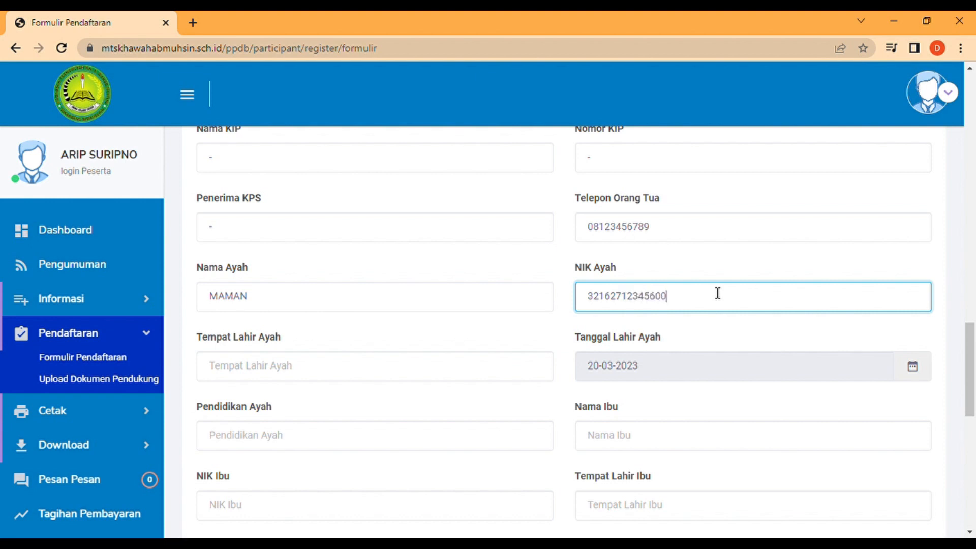
left_click(415, 379)
type("TASIKMALAYA")
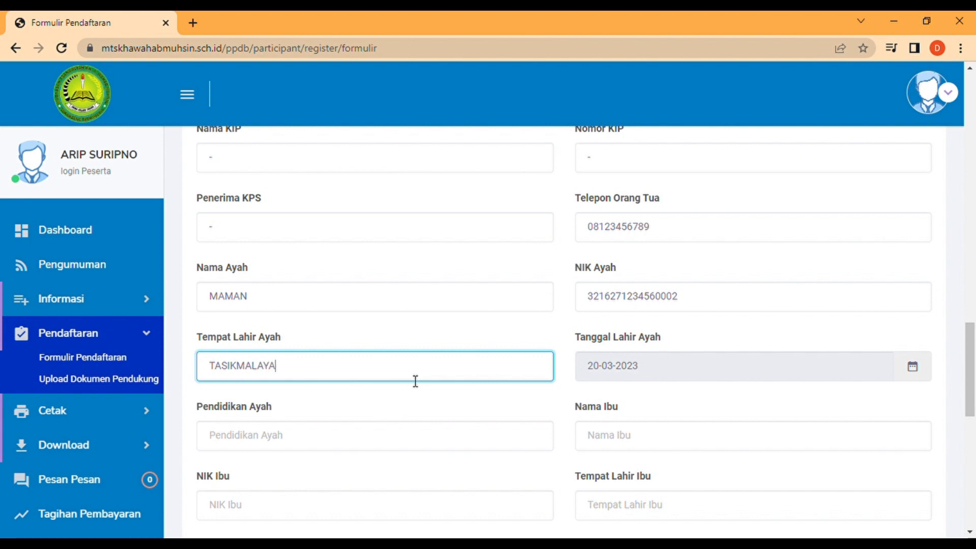
Set the father's birth date to 12 May 1965 in the datepicker.
left_click(621, 375)
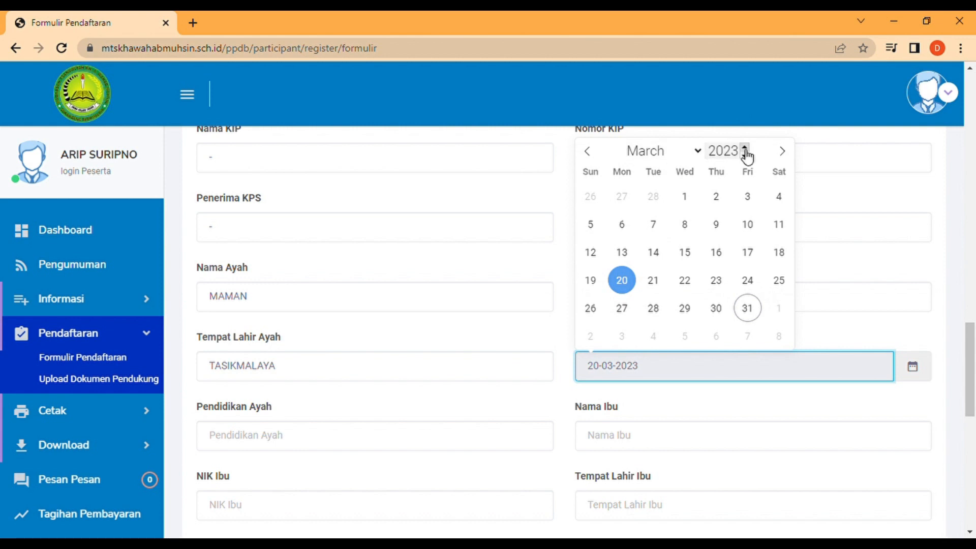
left_click(745, 155)
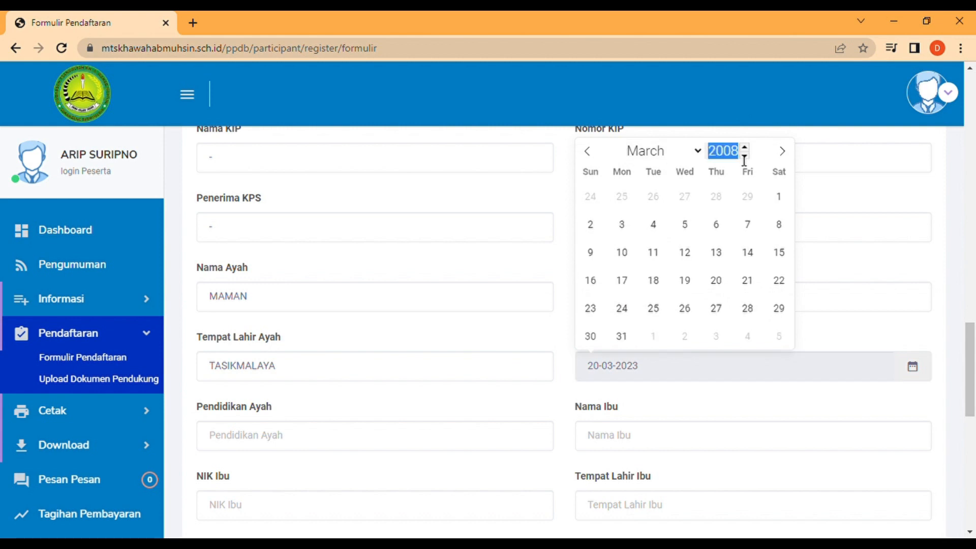
type("1965")
left_click(686, 155)
left_click(652, 241)
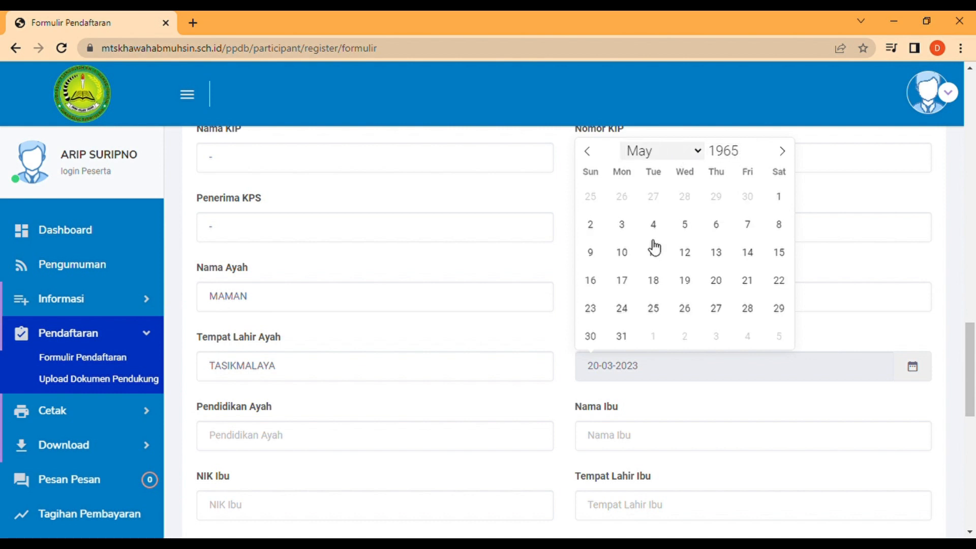
left_click(691, 256)
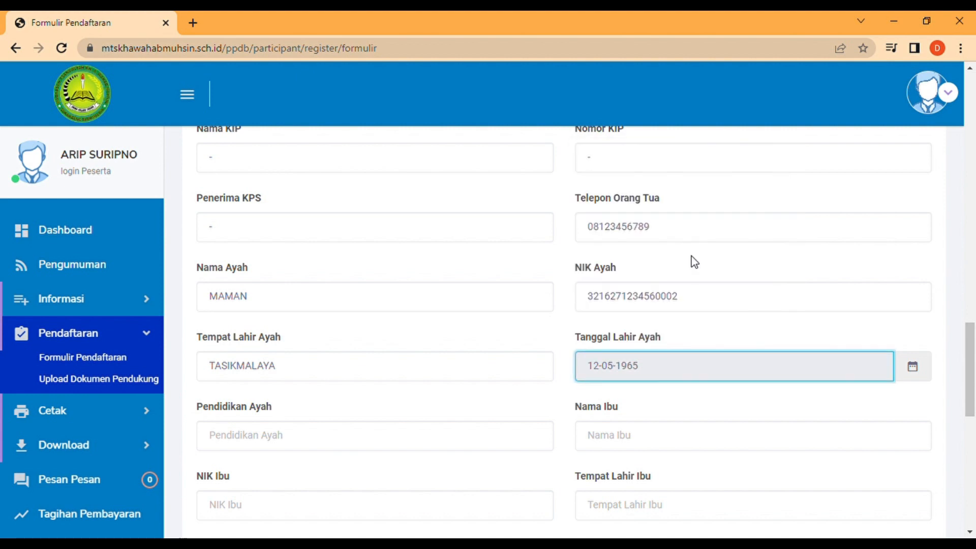
left_click_drag(972, 375, 974, 396)
left_click(413, 340)
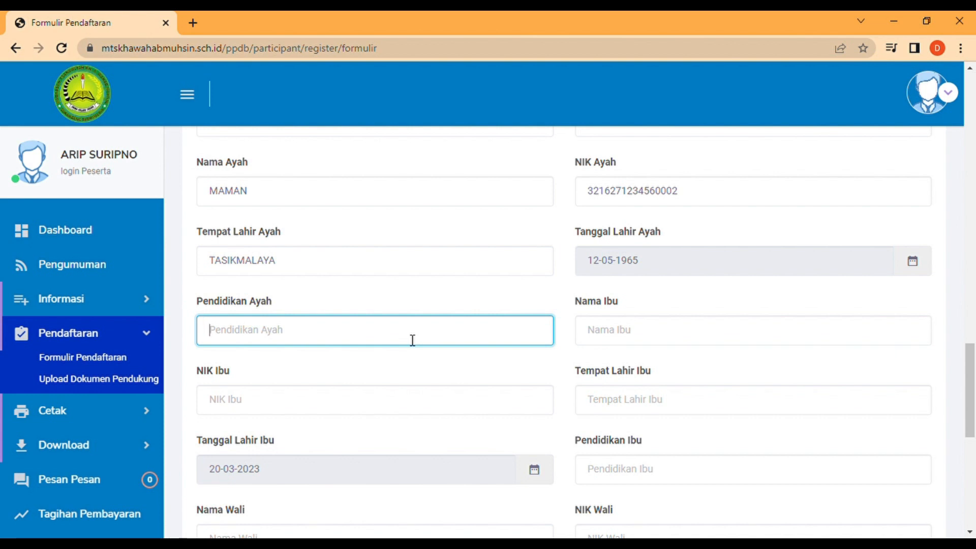
Enter father's education SLTA, then the mother's name, NIK and birthplace TASIKMALAYA.
type("SLTA")
left_click(626, 341)
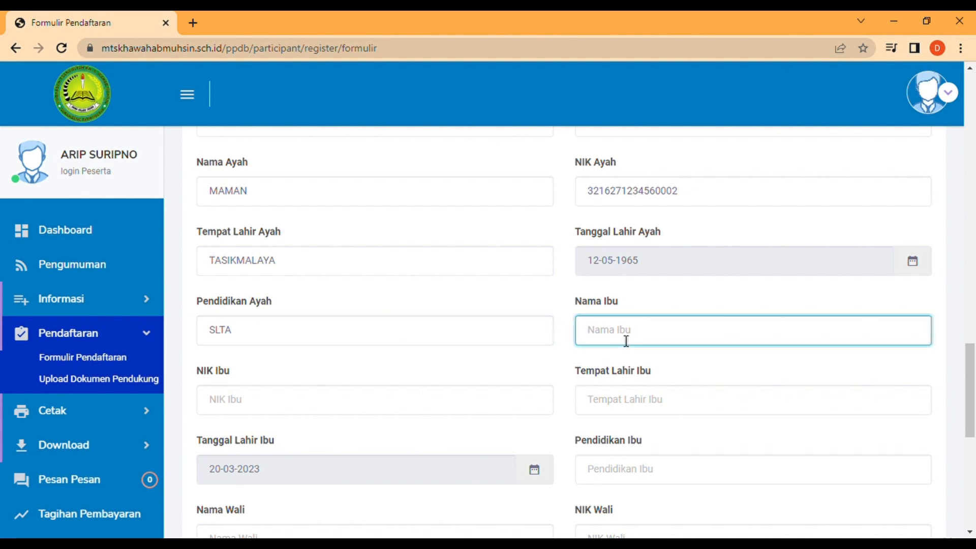
type("WARSID")
type("AH")
left_click_drag(973, 354, 974, 370)
left_click(371, 327)
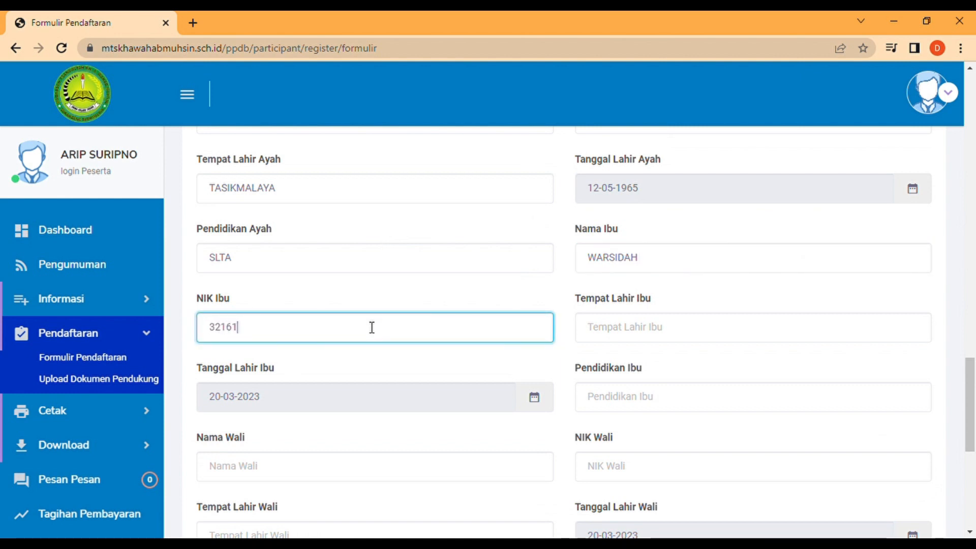
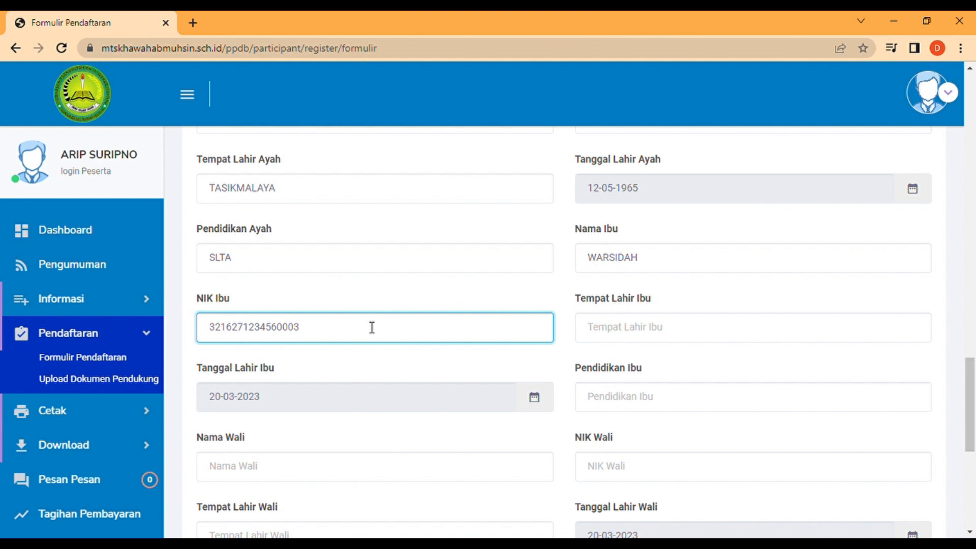
left_click(638, 331)
type("TASIKMALAYA")
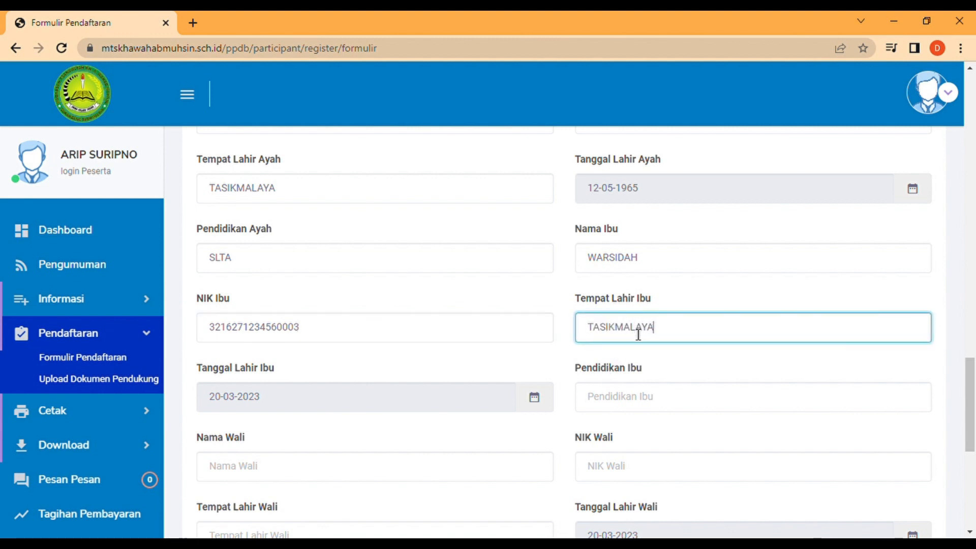
Set the mother's birth date to 16 June 1970 in the datepicker.
left_click(481, 405)
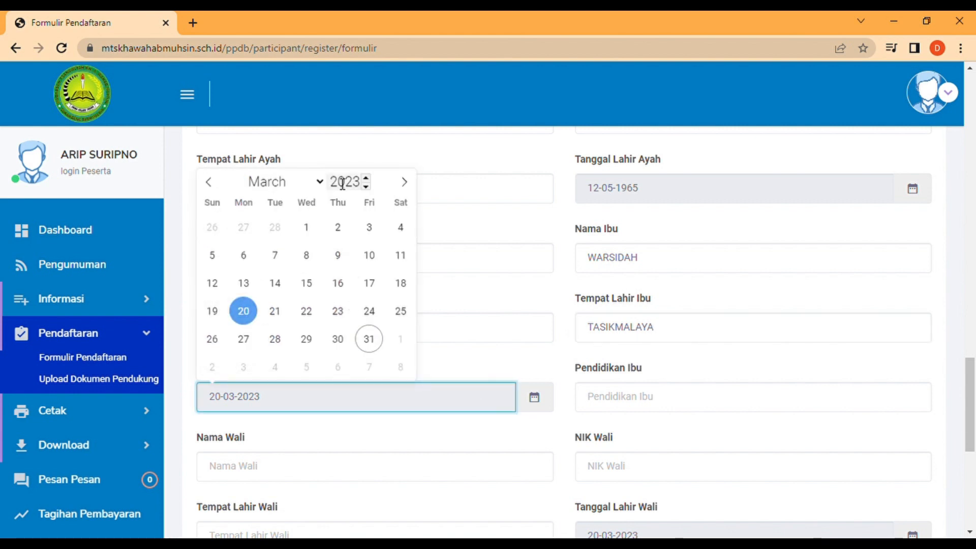
double_click(366, 189)
type("1970")
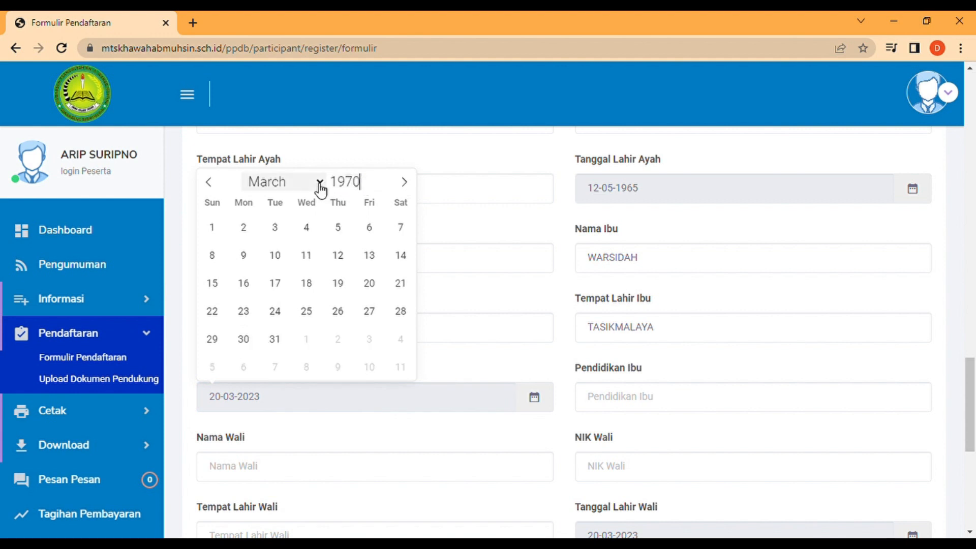
key("Down")
key("Down")
key("Down")
left_click(280, 291)
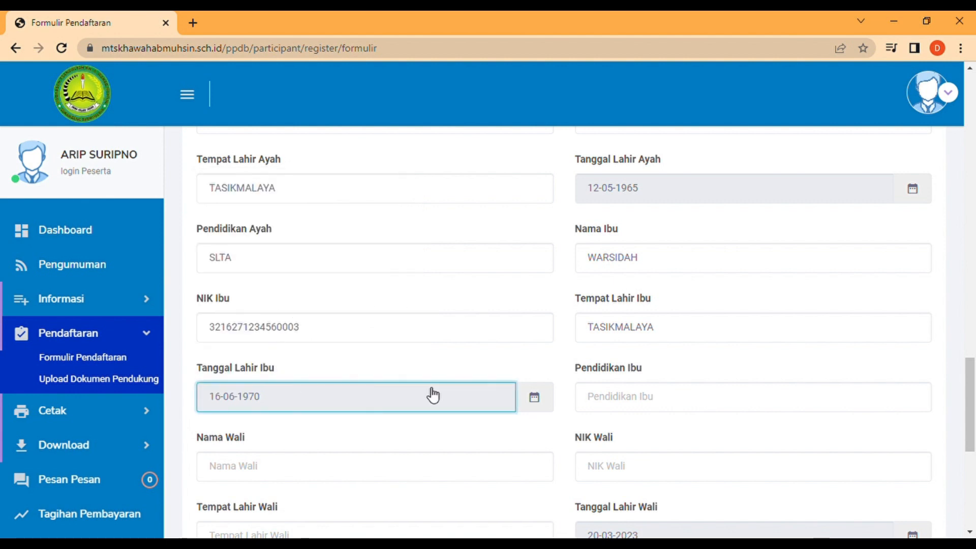
left_click(677, 408)
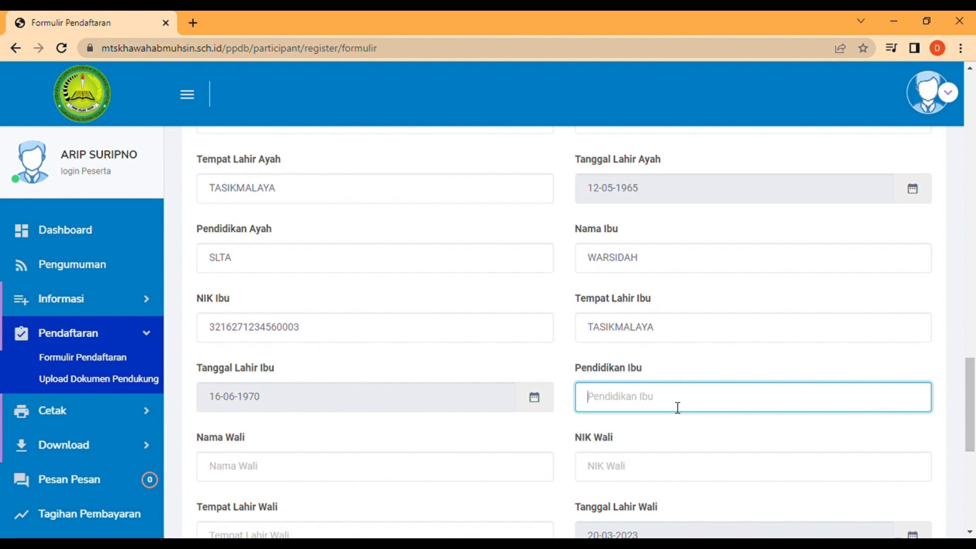
Enter mother's education S1, father's job WIRASWASTA and father's income 4.000.000.
type("S1")
left_click_drag(972, 356, 974, 408)
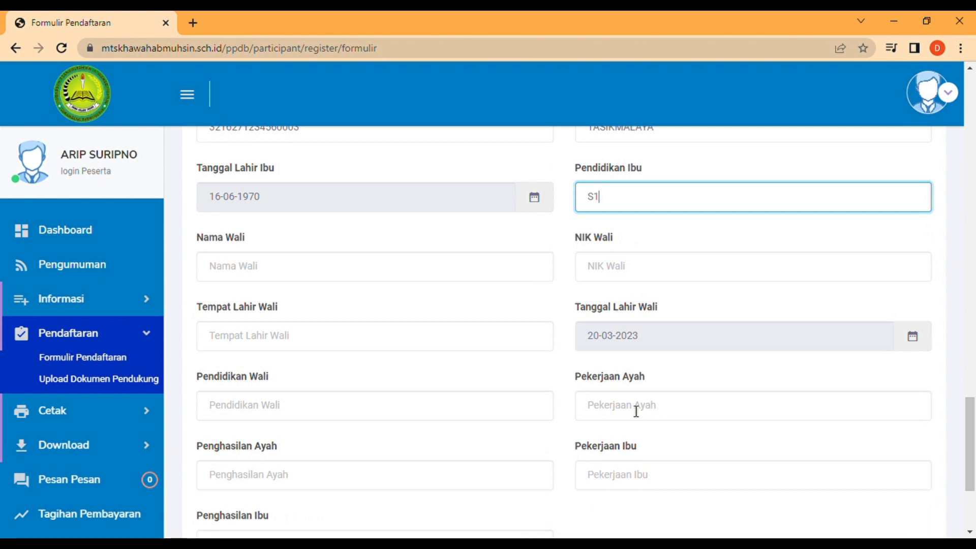
left_click(635, 410)
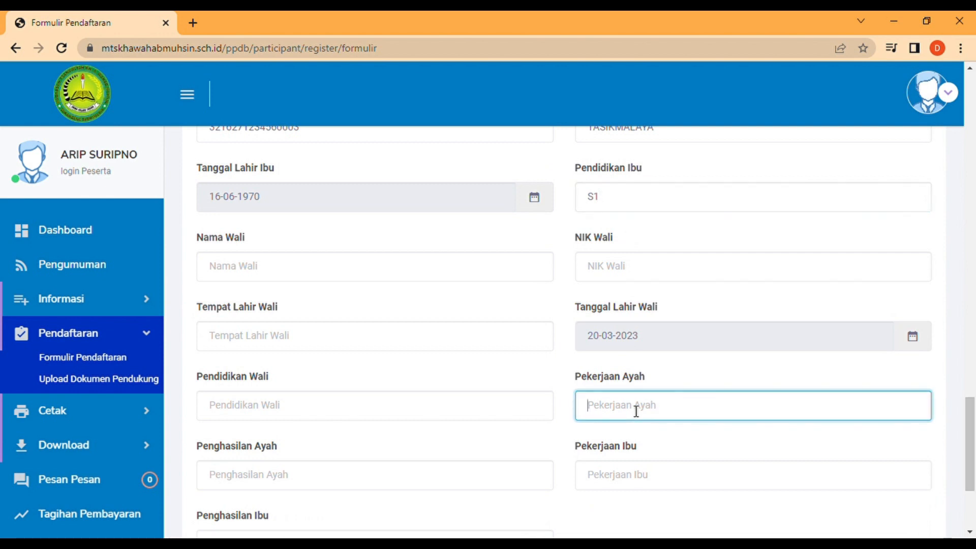
left_click_drag(973, 487, 974, 505)
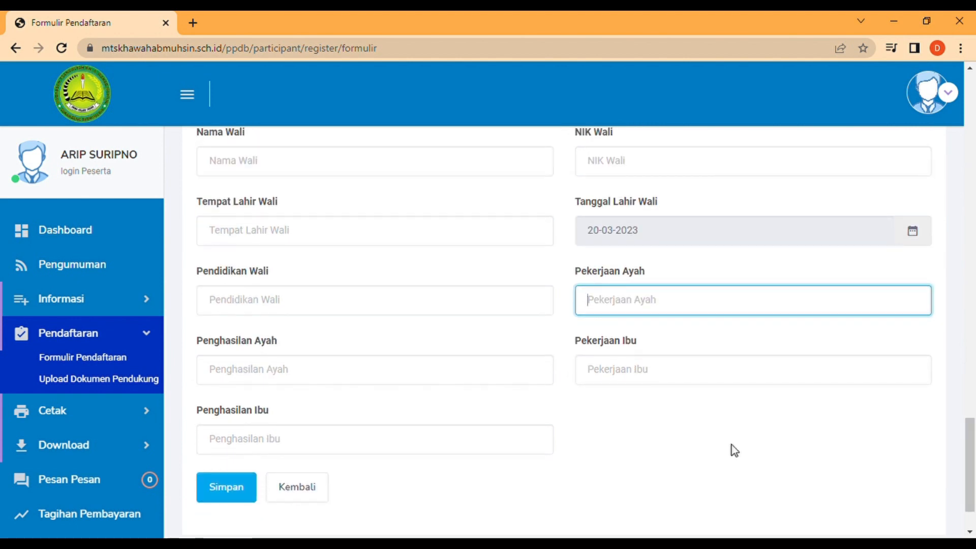
type("W")
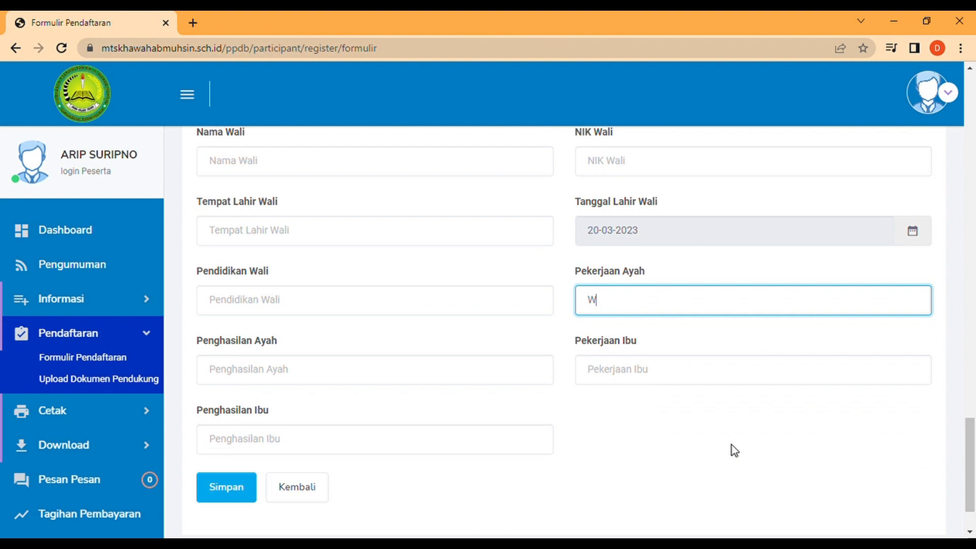
type("IRASWASTA")
left_click(476, 387)
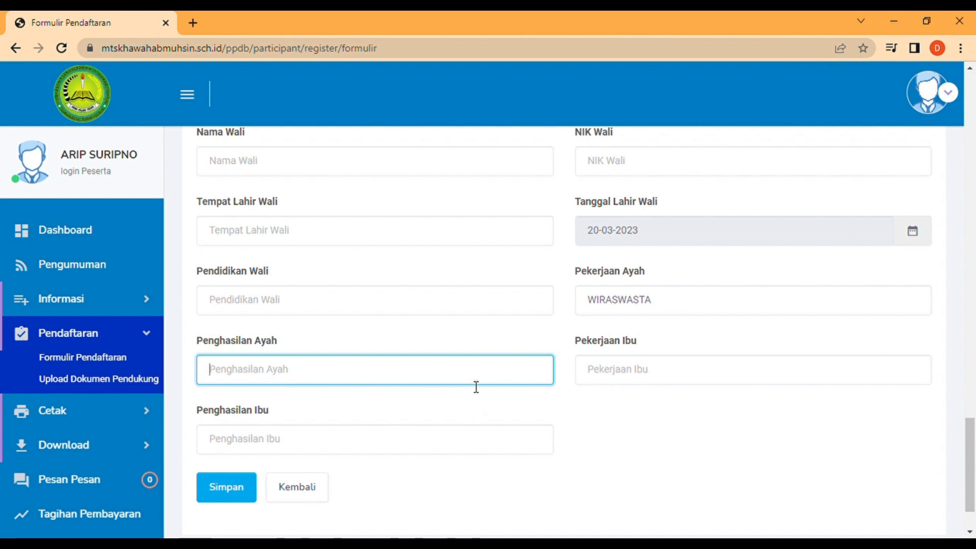
type("4")
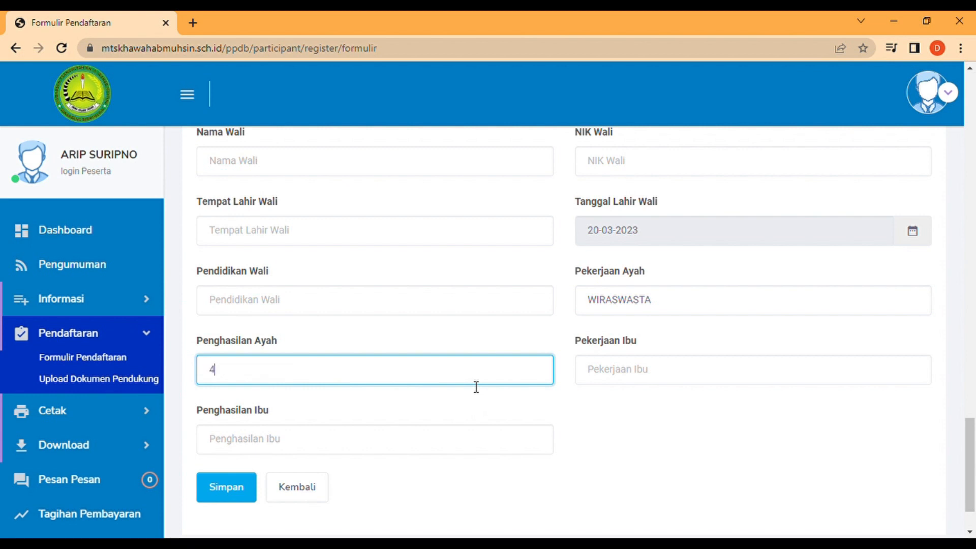
type(".000.000")
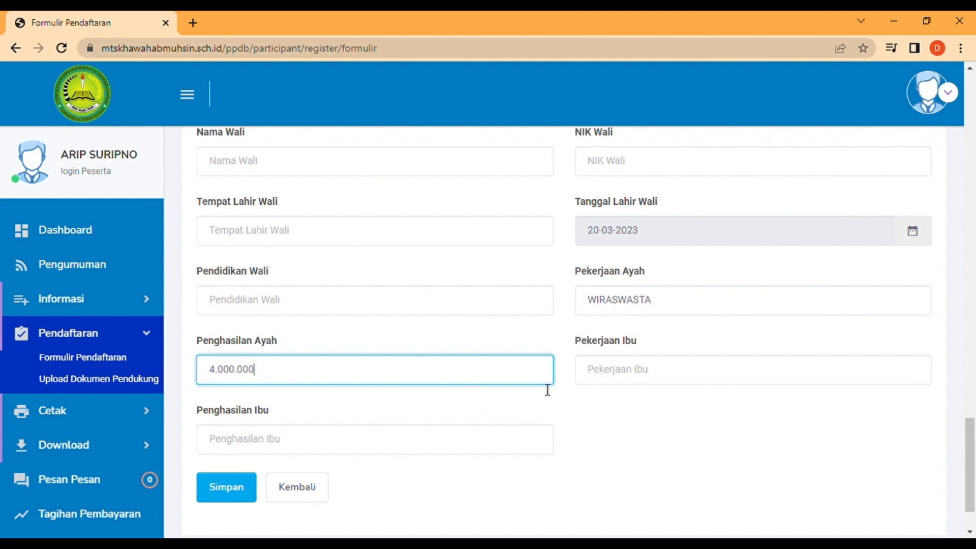
Enter mother's job IBU RUMAH TANGGA and fill in the mother's income.
left_click(633, 373)
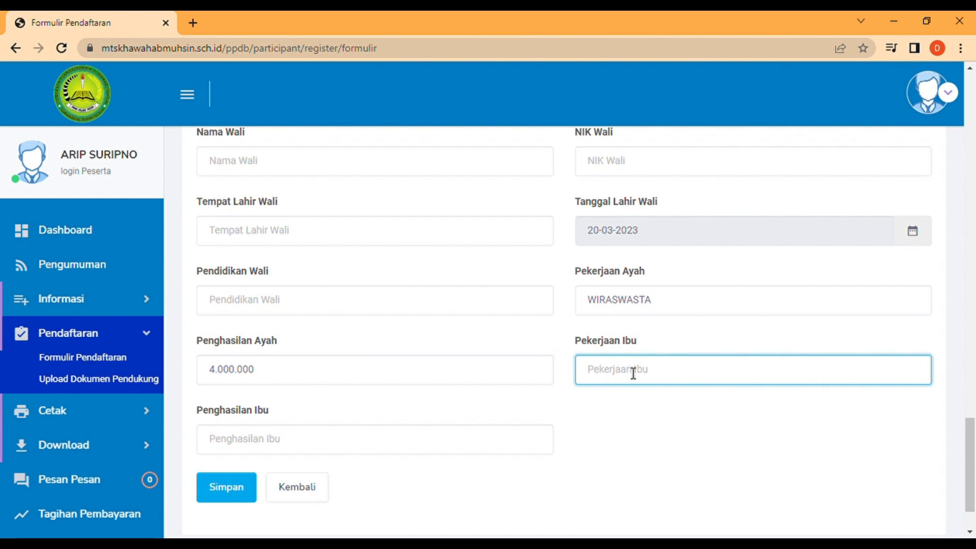
type("IBU RUMAH TANGGA")
left_click(264, 452)
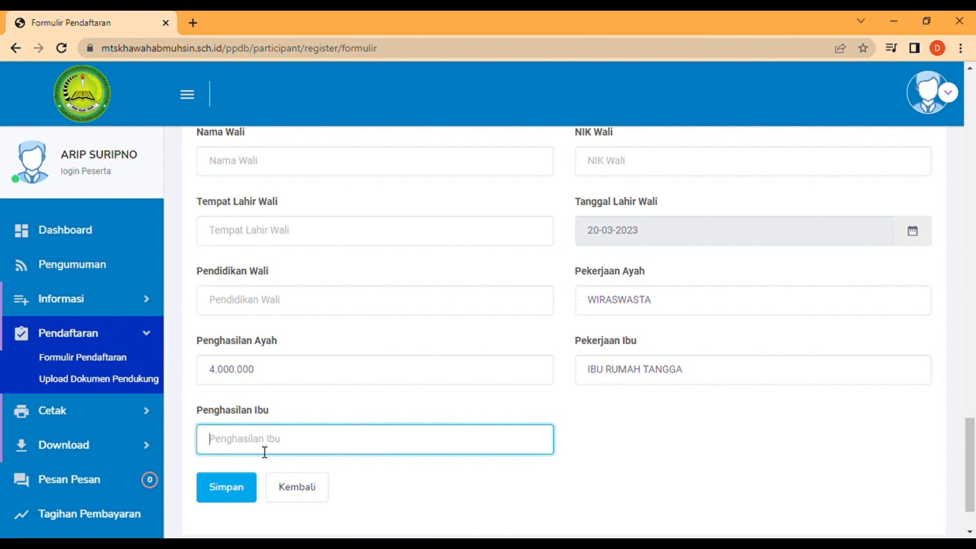
type("1")
left_click_drag(974, 493, 973, 513)
left_click(379, 367)
Save the form, then bring up printing for Cetak Form Pendaftaran.
left_click(232, 422)
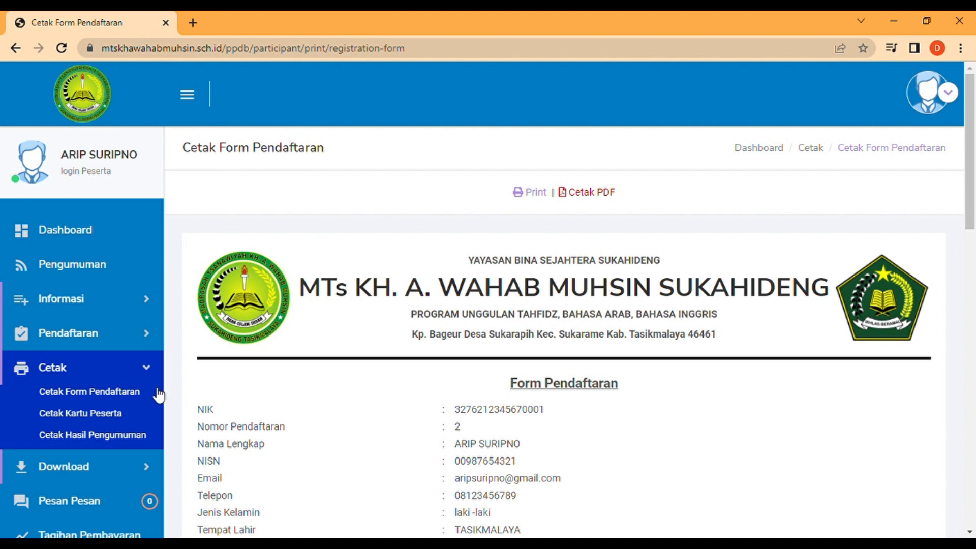
left_click(112, 398)
left_click(530, 193)
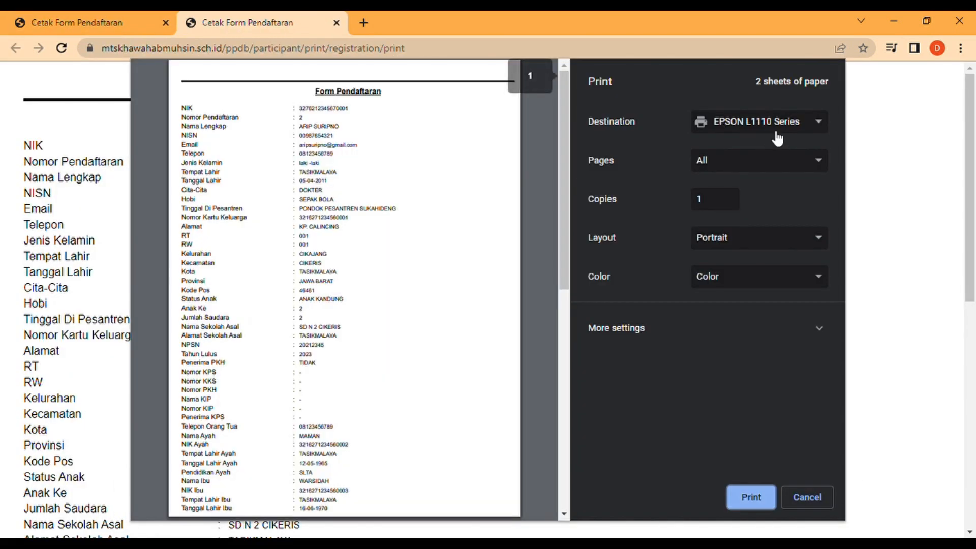
Save the Form Pendaftaran printout as a PDF on A4 paper.
left_click(772, 133)
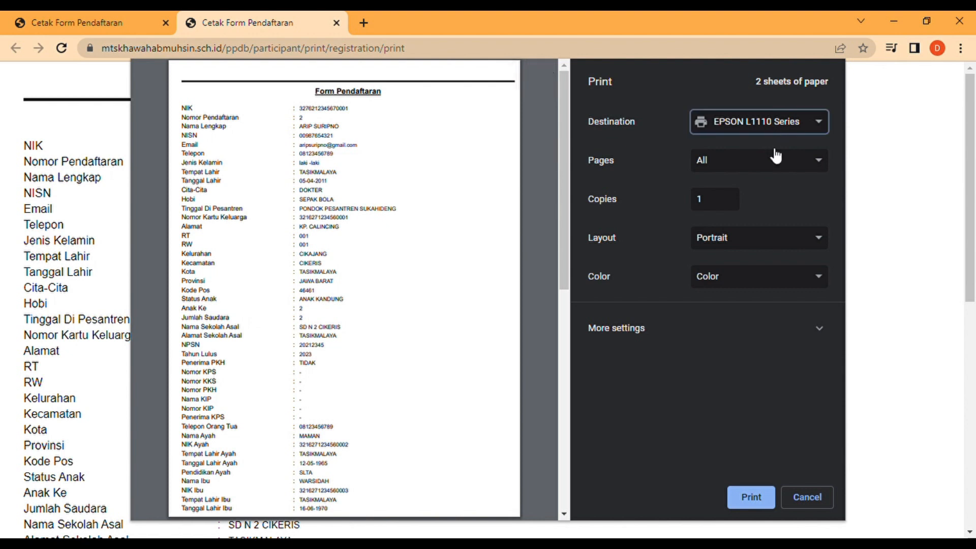
left_click(767, 145)
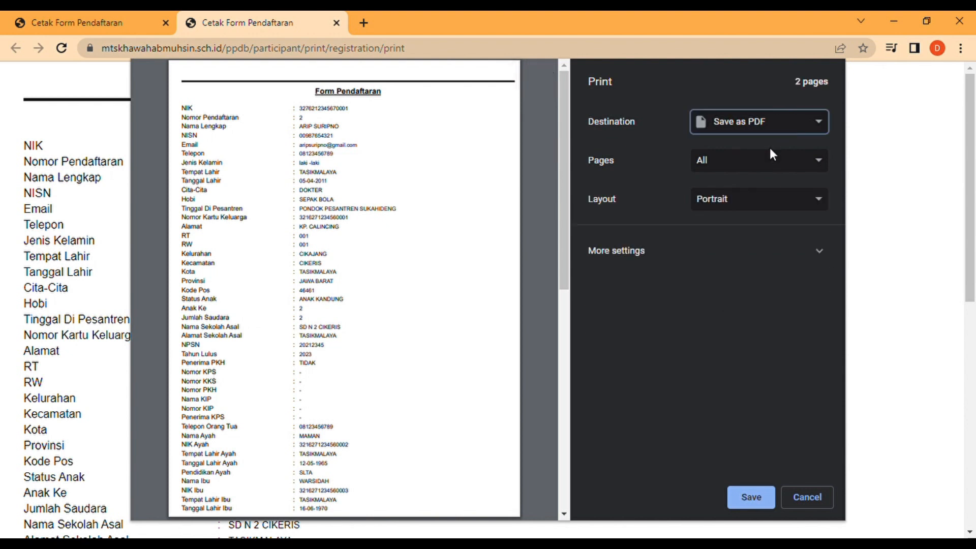
left_click(803, 263)
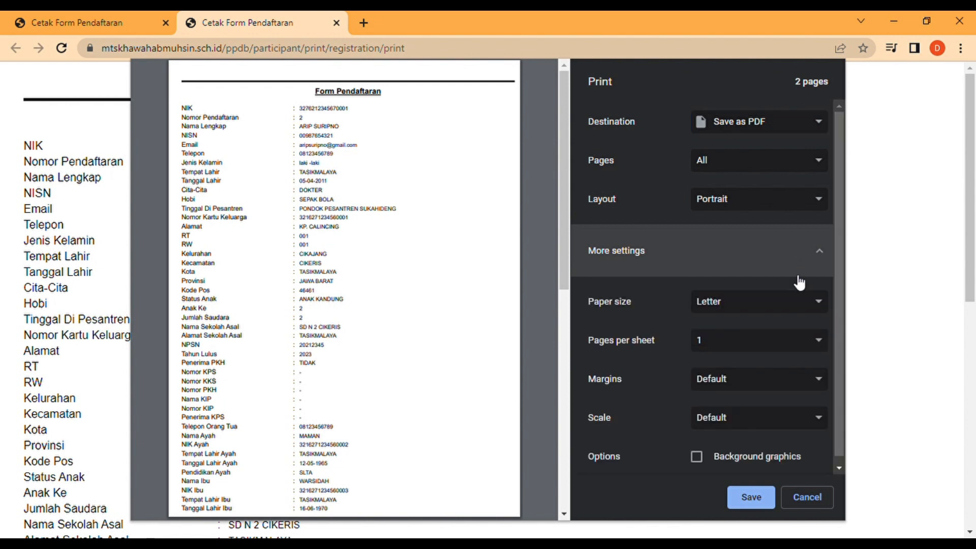
left_click(797, 305)
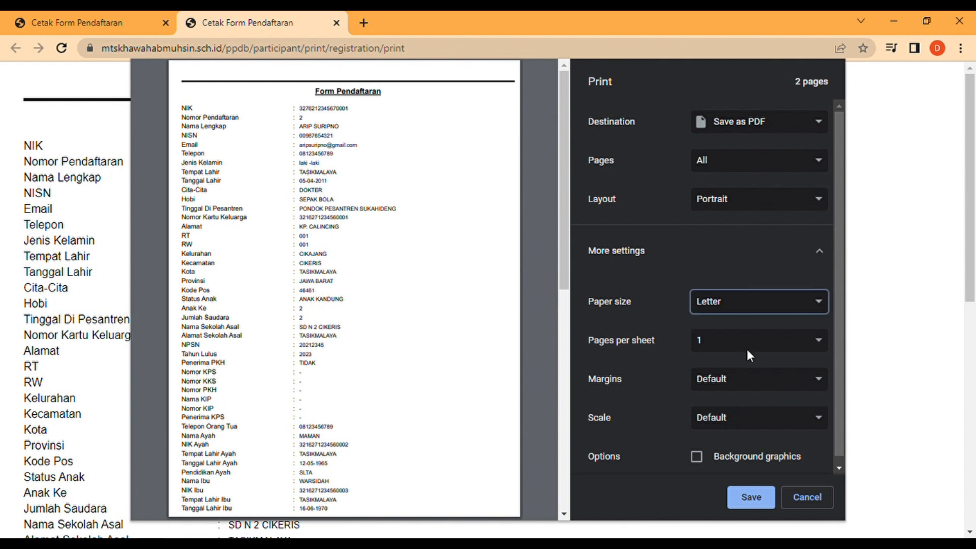
left_click(742, 401)
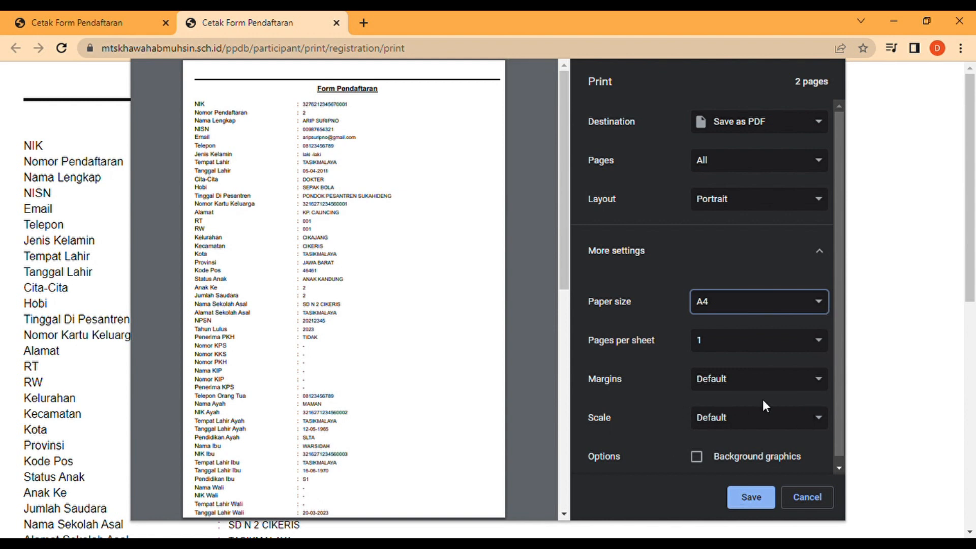
left_click(840, 466)
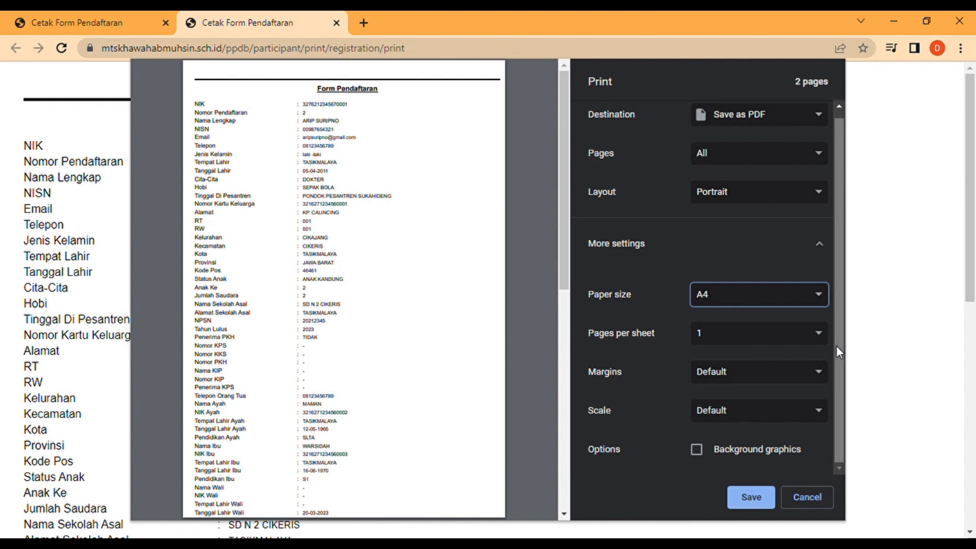
left_click(749, 497)
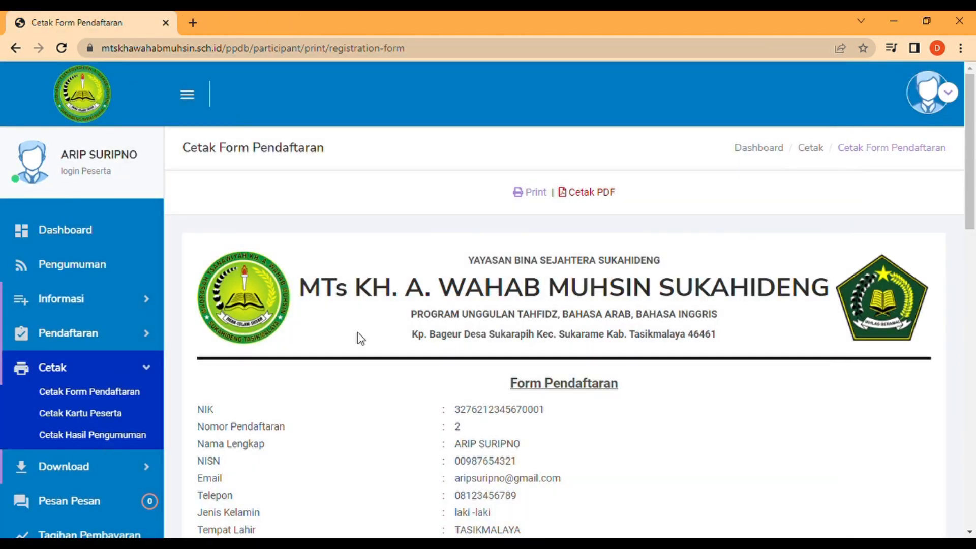
Print the Cetak Kartu Peserta page to an A4 PDF with Save as PDF.
left_click(114, 416)
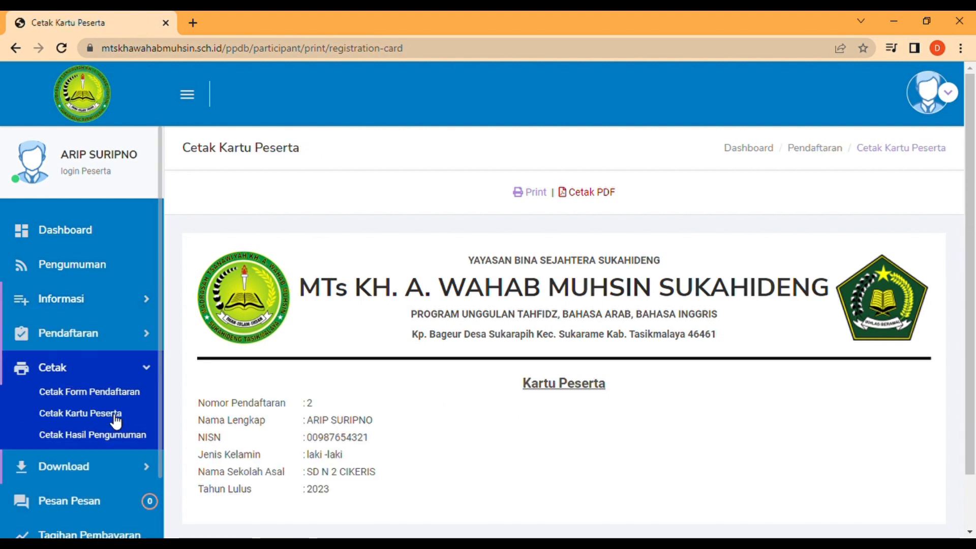
left_click(530, 196)
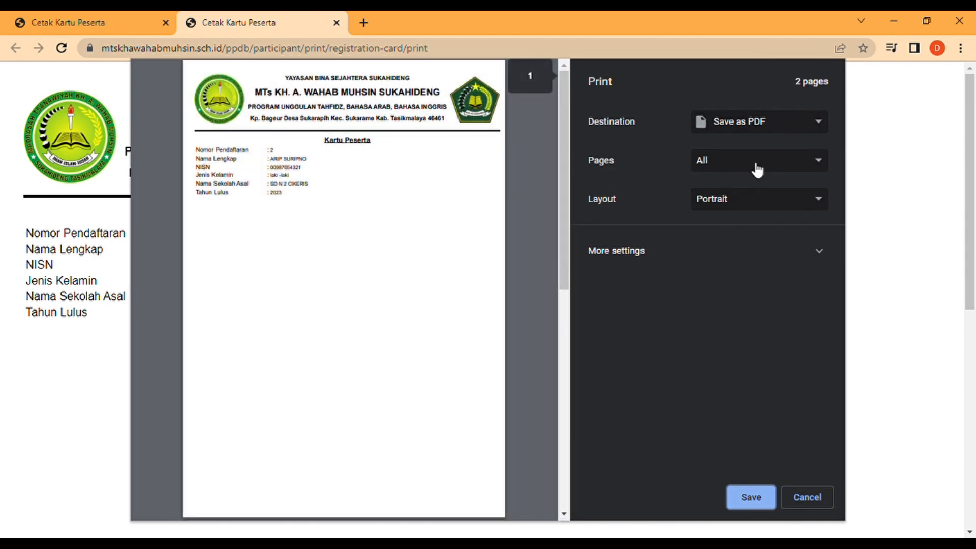
left_click(765, 252)
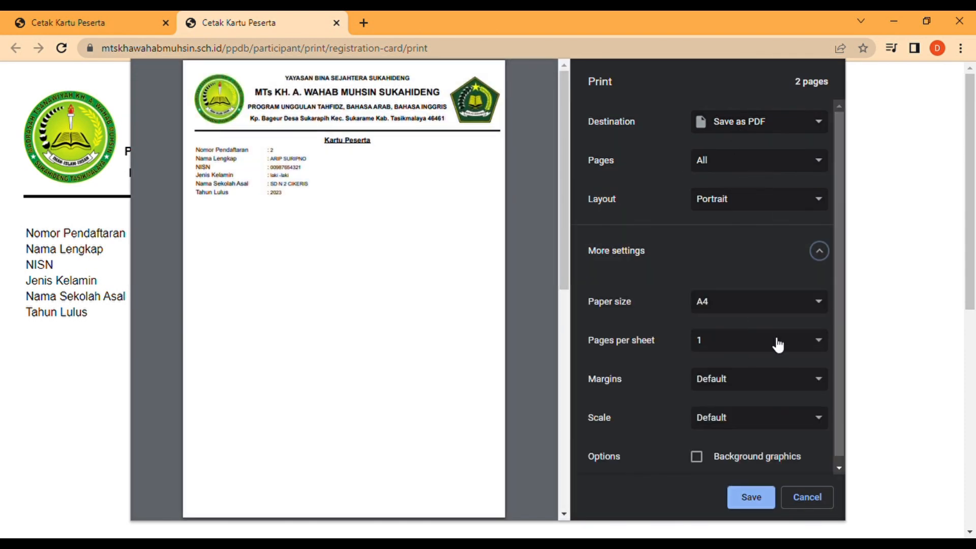
left_click(754, 500)
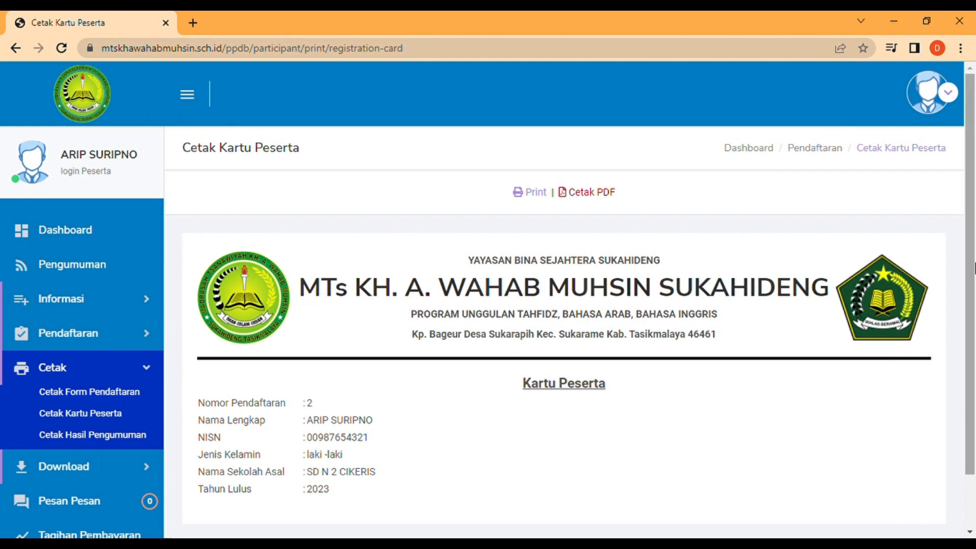
scroll(973, 268, "down", 2)
scroll(973, 268, "up", 2)
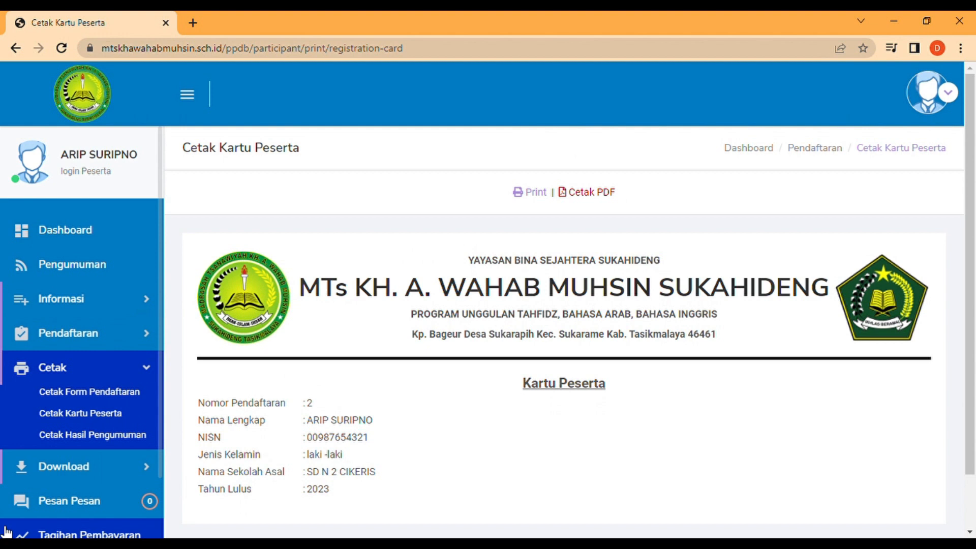
Open Download > Contoh Dokumen to view the four PDF documents.
left_click(73, 477)
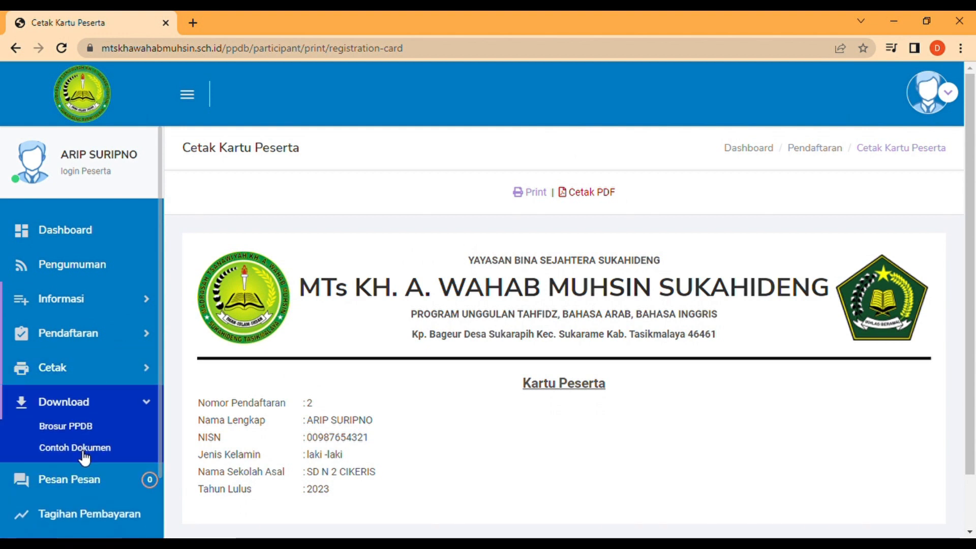
left_click(83, 452)
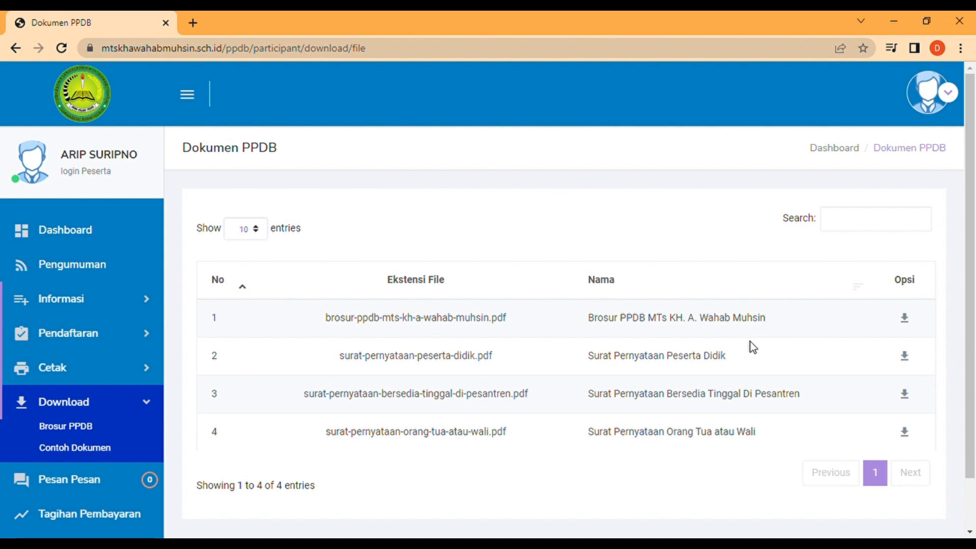
scroll(752, 347, "down", 2)
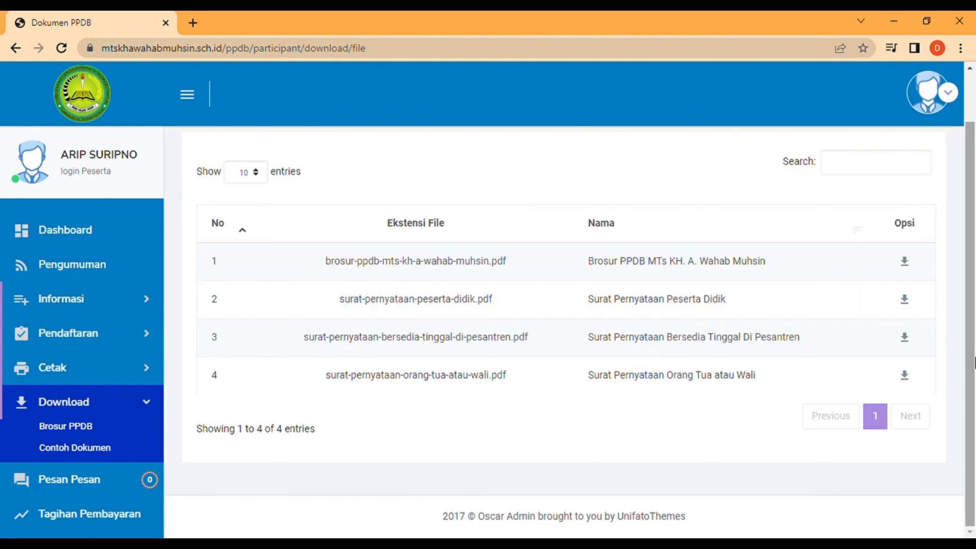